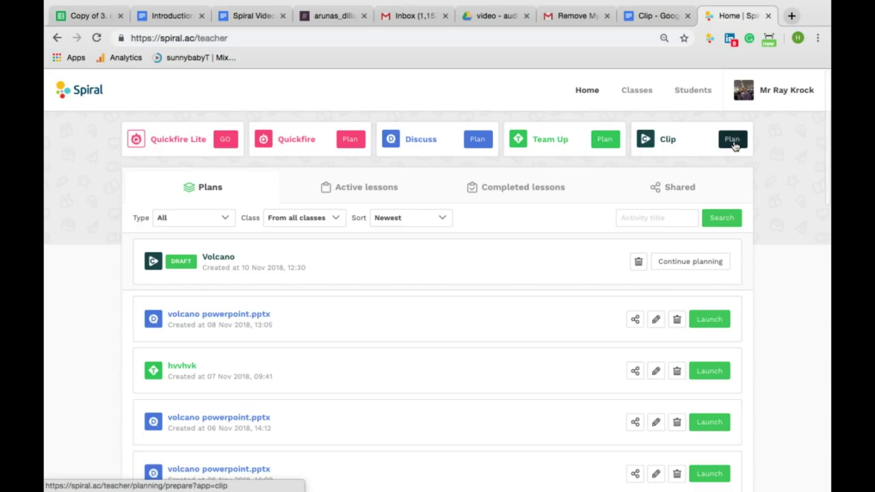
Step: Start a new Clip video lesson with the activity title 'Volcano'
click(733, 142)
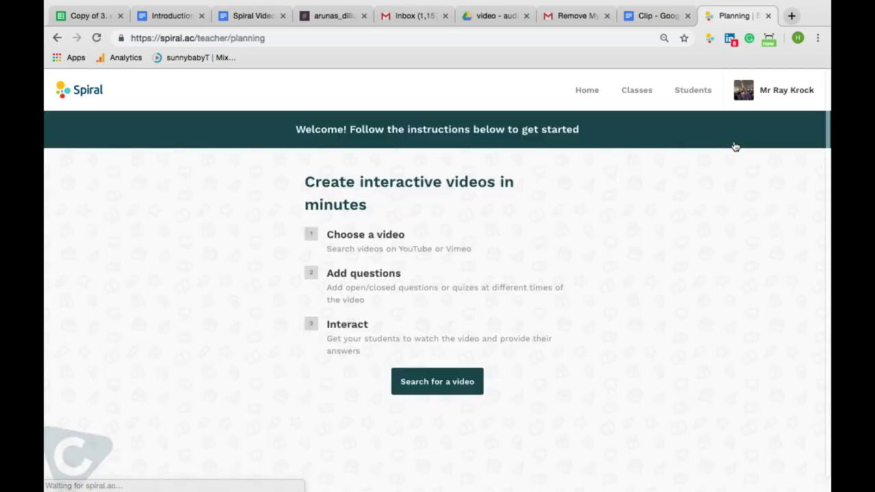
click(445, 381)
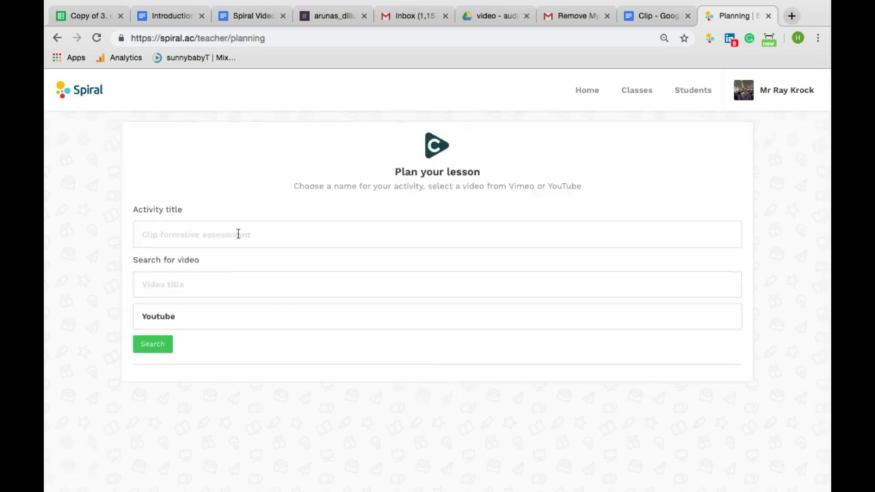
click(238, 235)
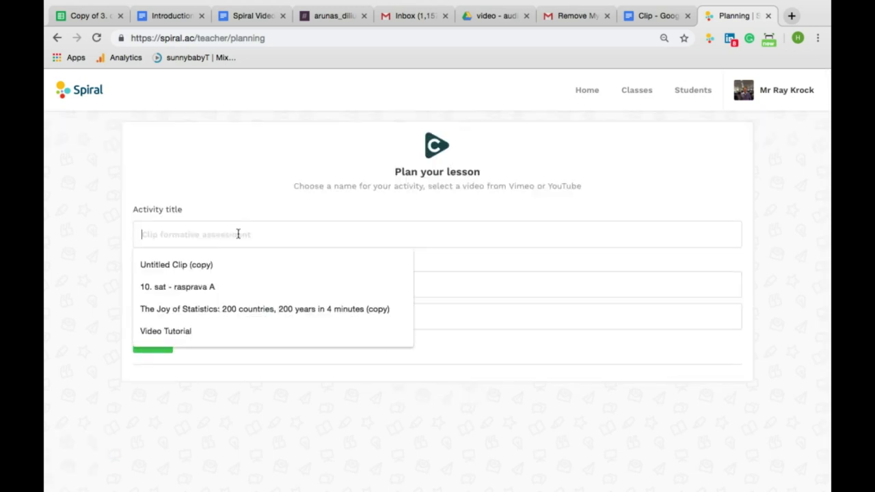
text(Vol)
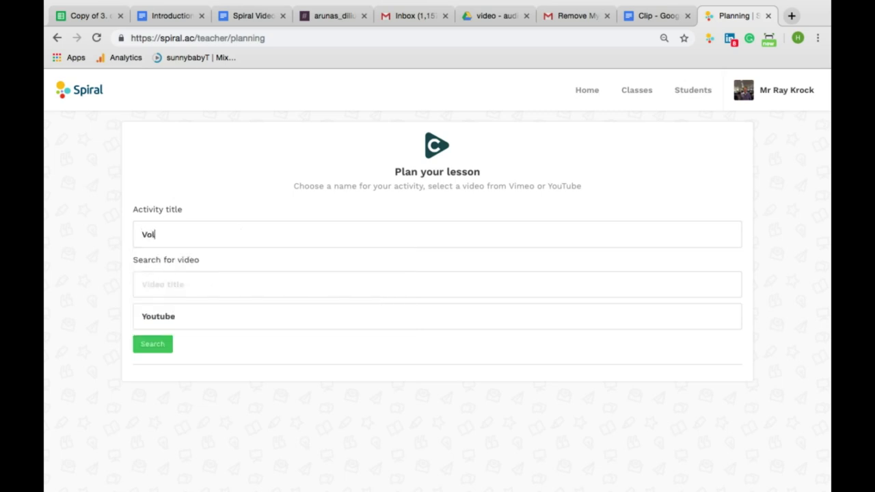
text(cano)
Step: Search YouTube for 'Geography lesson volcano' videos
click(185, 281)
text(Geography le)
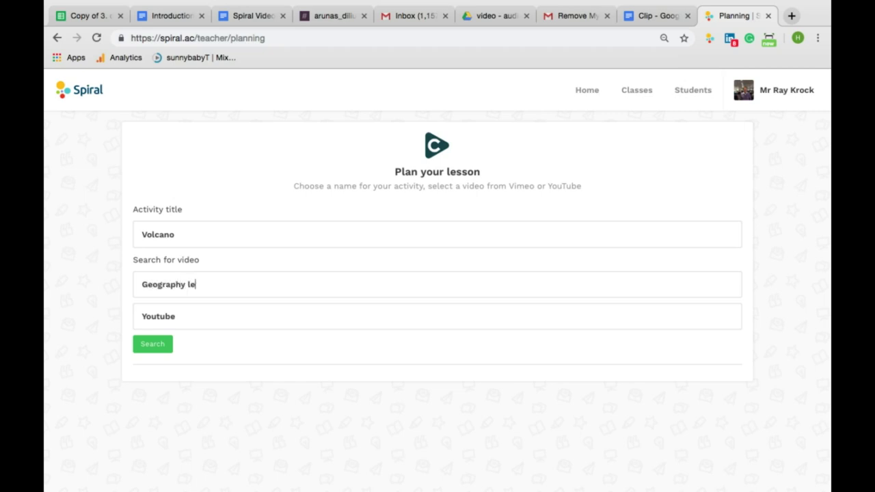
text(sson volcano)
click(162, 346)
Step: Use the 'Geography Lesson: What is a Volcano?' video and cue it to 00:40
click(175, 413)
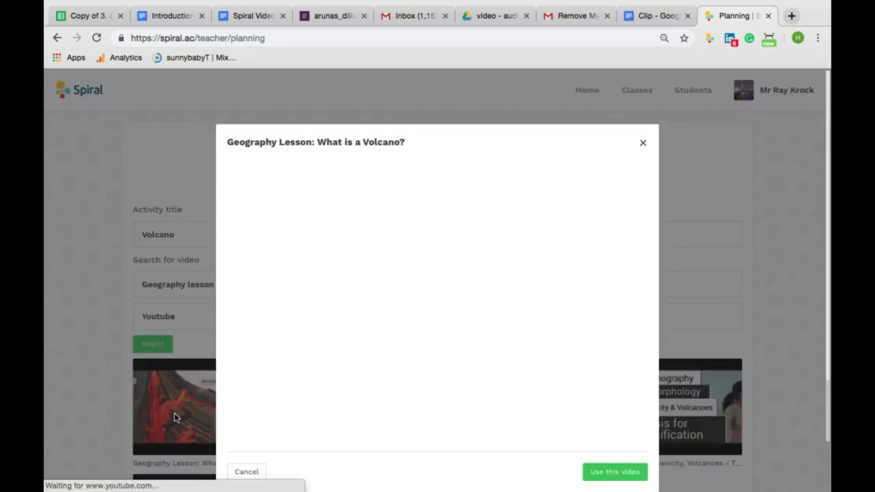
click(617, 471)
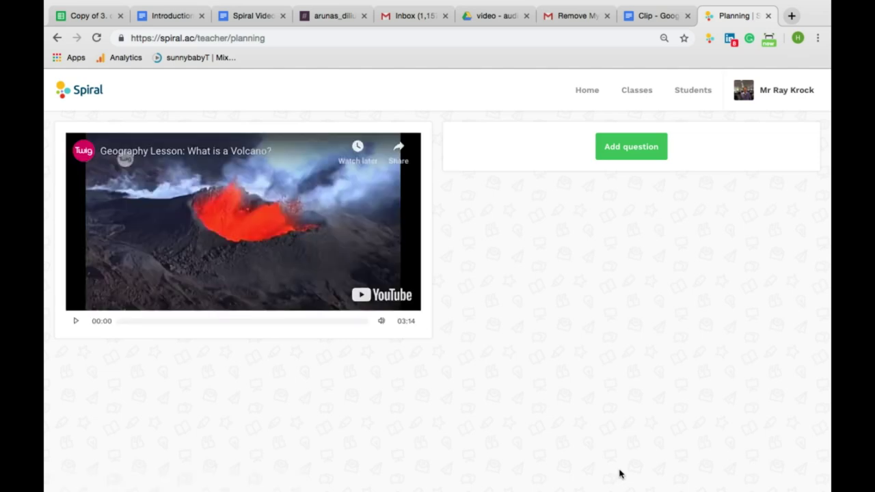
click(77, 322)
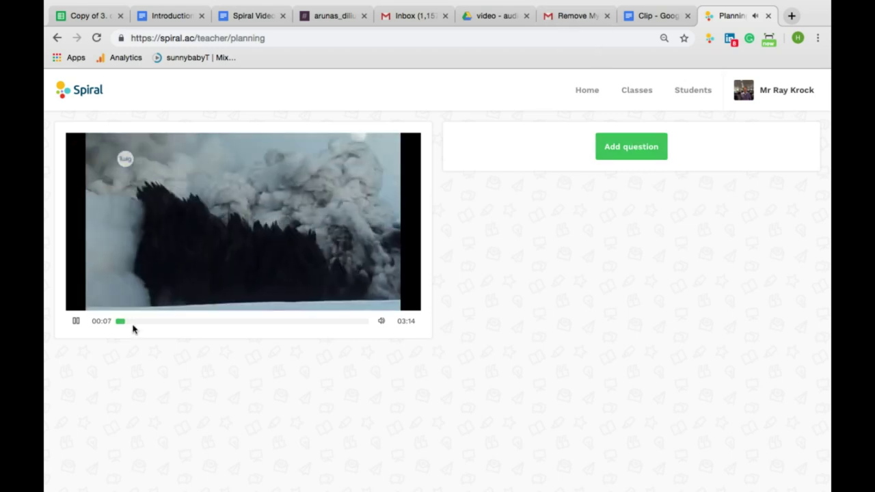
click(150, 320)
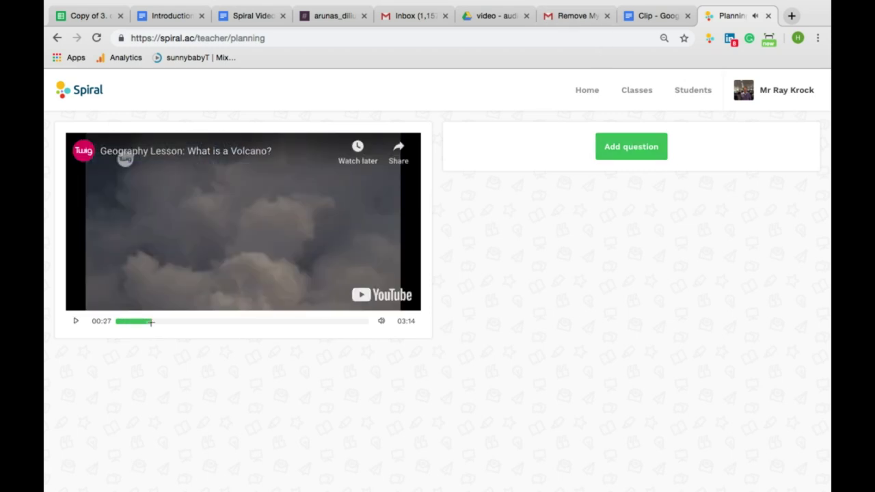
click(169, 321)
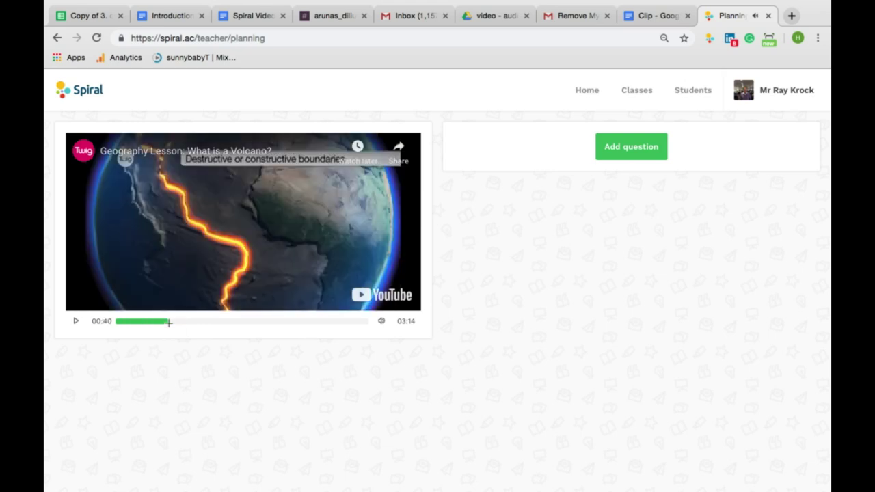
Step: Add a question at 00:40, compare the Quiz, Poll and Discussion types, and keep Quiz
click(618, 139)
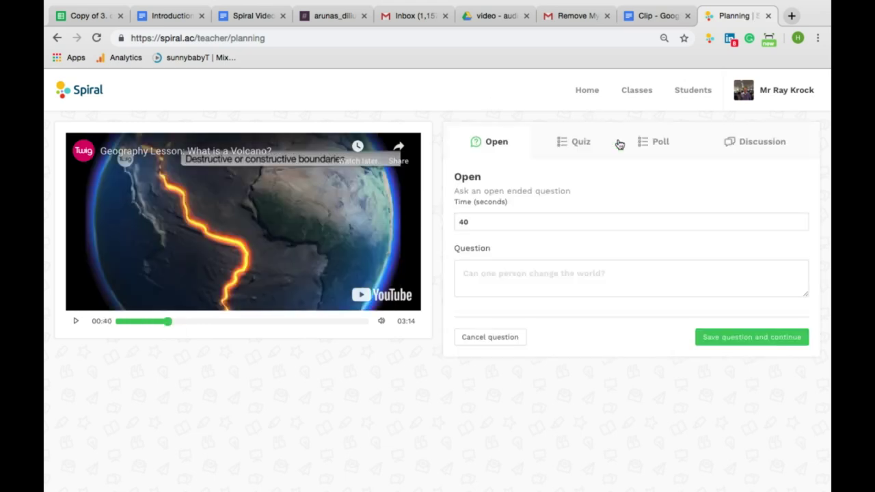
click(491, 280)
click(580, 141)
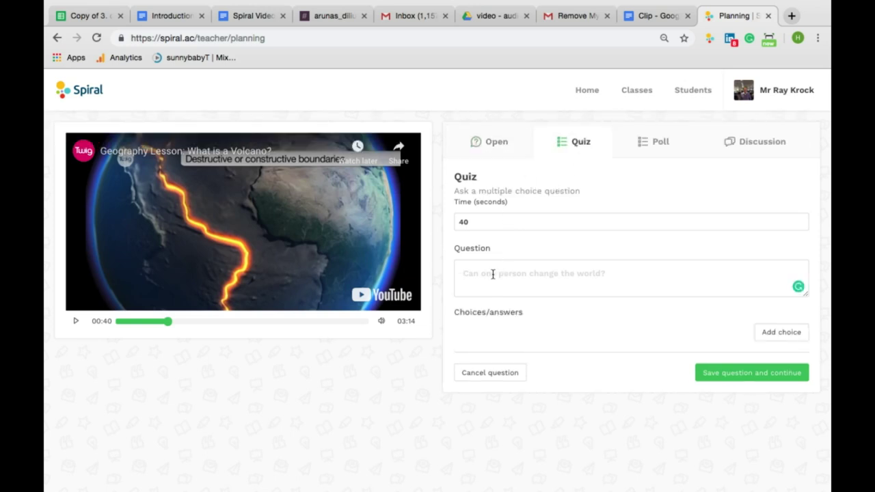
click(652, 144)
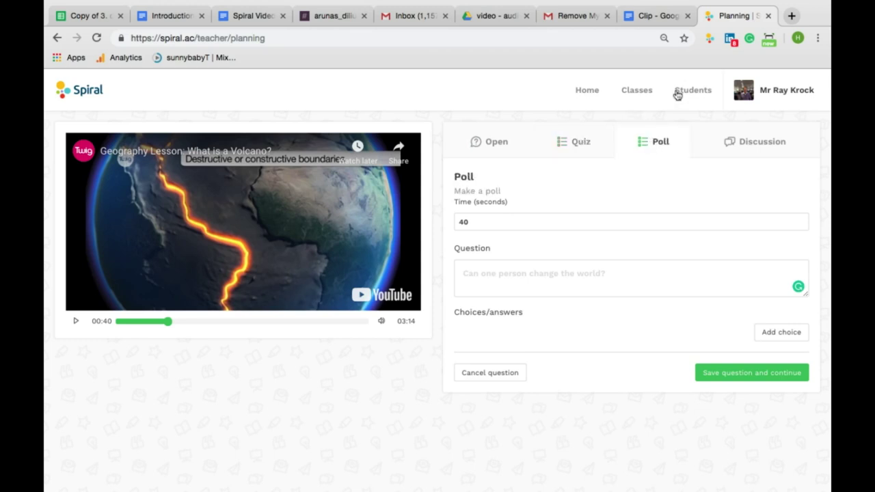
click(767, 140)
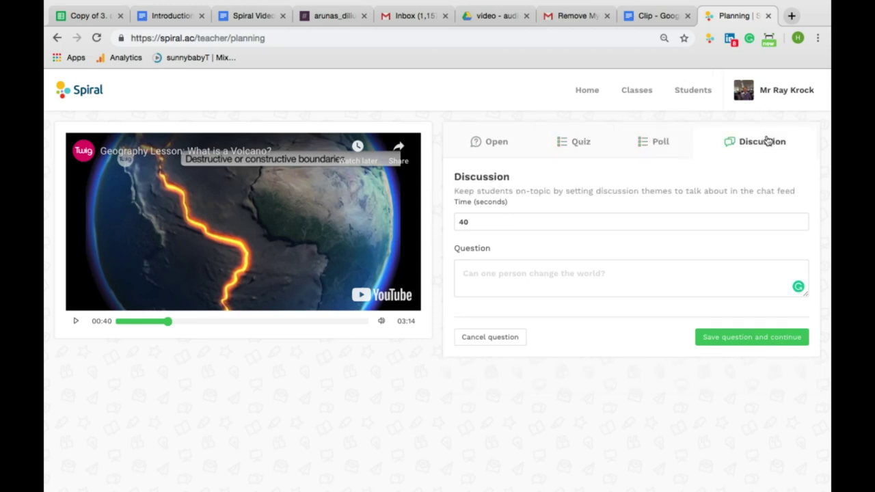
click(566, 151)
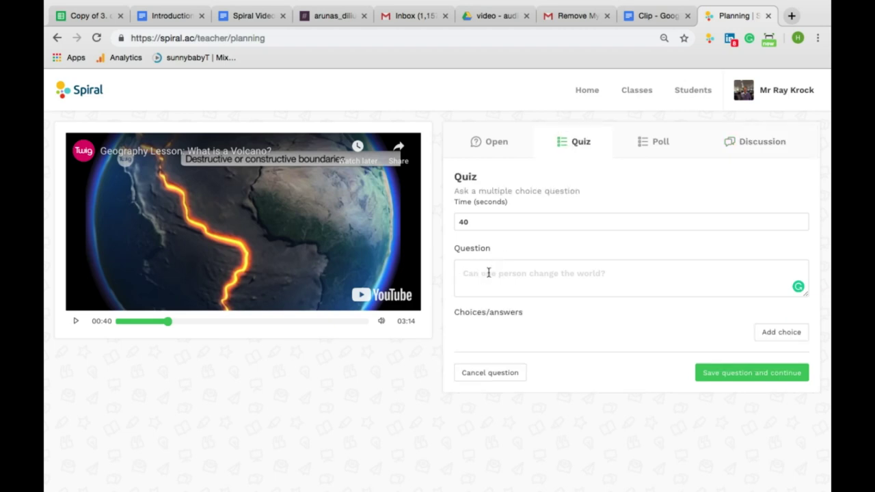
Step: Write the quiz 'What is the name for these plated' with choices Tectonic and plutonic
text(What is)
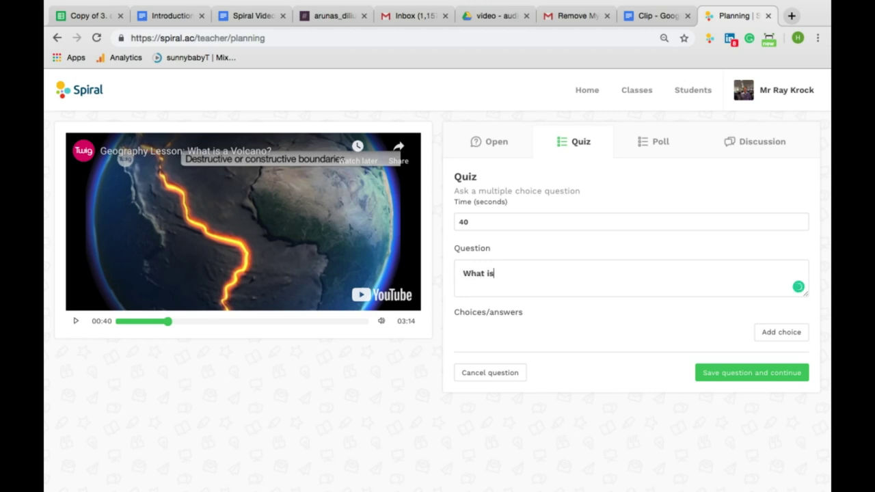
text( the name for th)
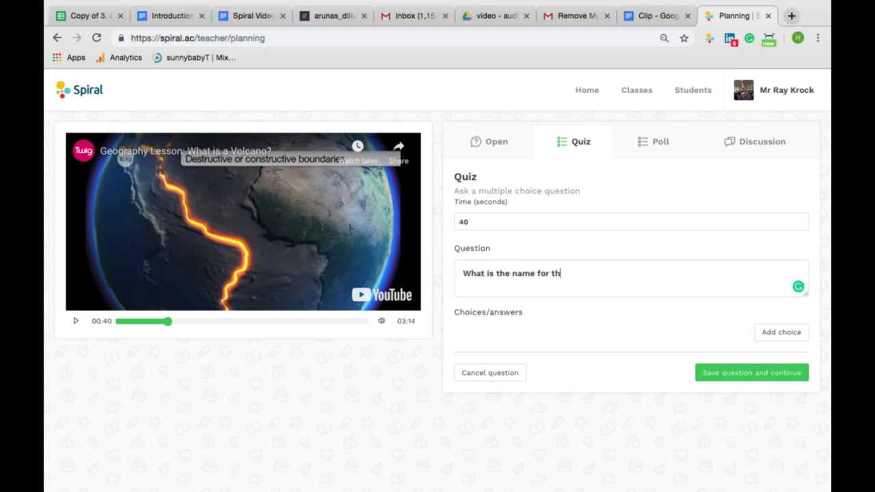
text(ese plated)
click(760, 332)
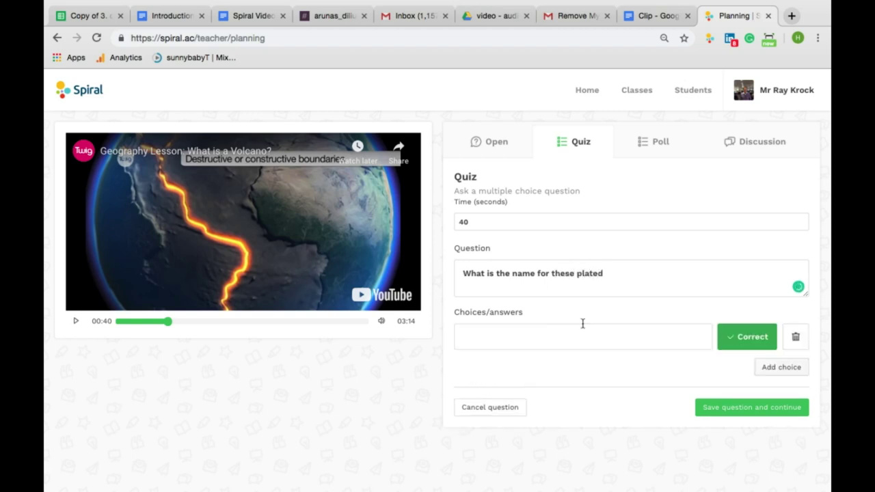
click(518, 335)
text(Te)
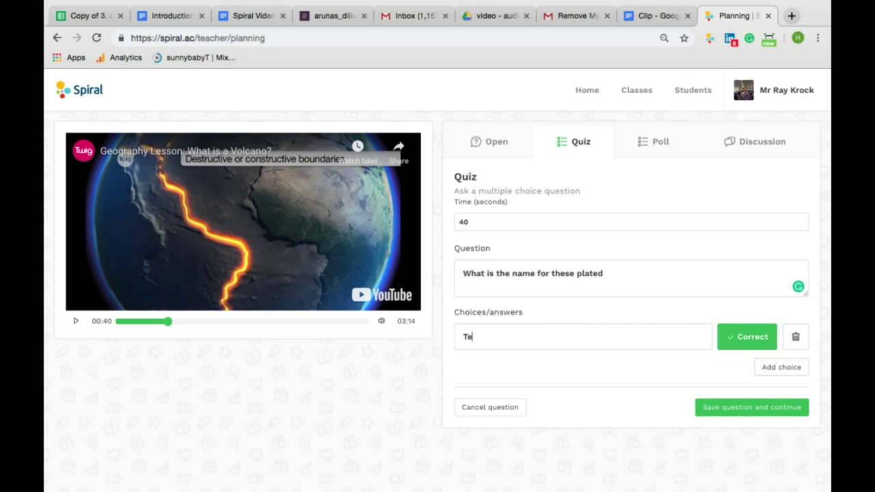
text(ctonic)
click(783, 367)
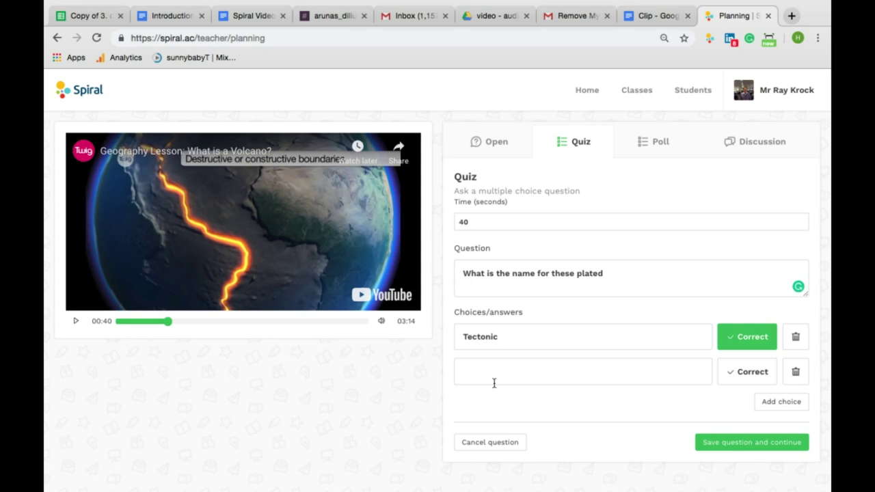
click(494, 383)
text(plutonic)
Step: Save the quiz and start a 00:50 question, 'What is the name of the molten rock'
click(723, 442)
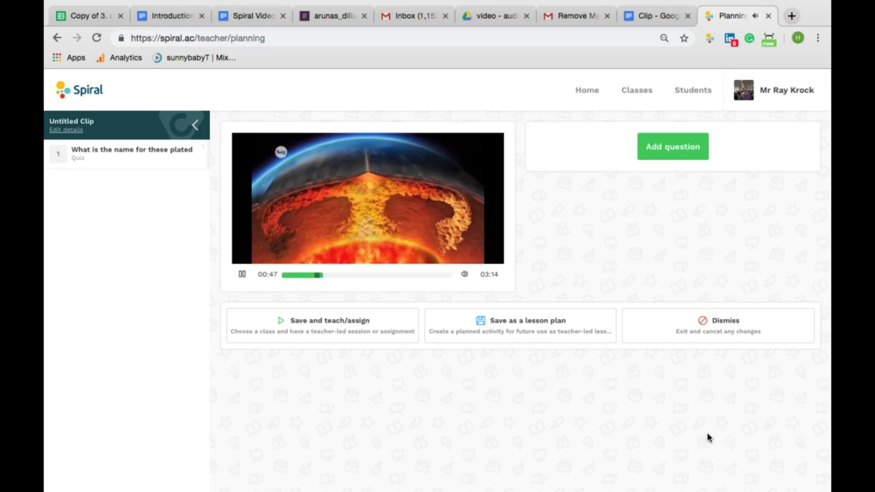
click(682, 148)
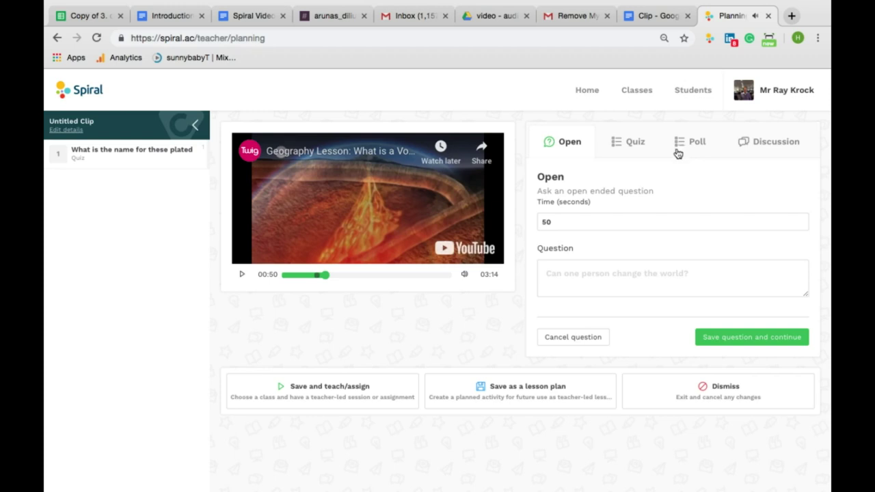
click(557, 277)
text(Wha)
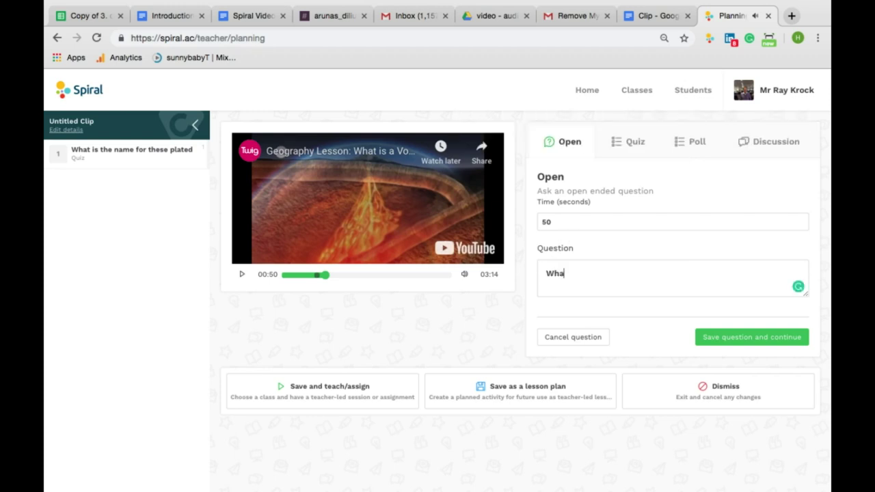
text(t is the name of the molt)
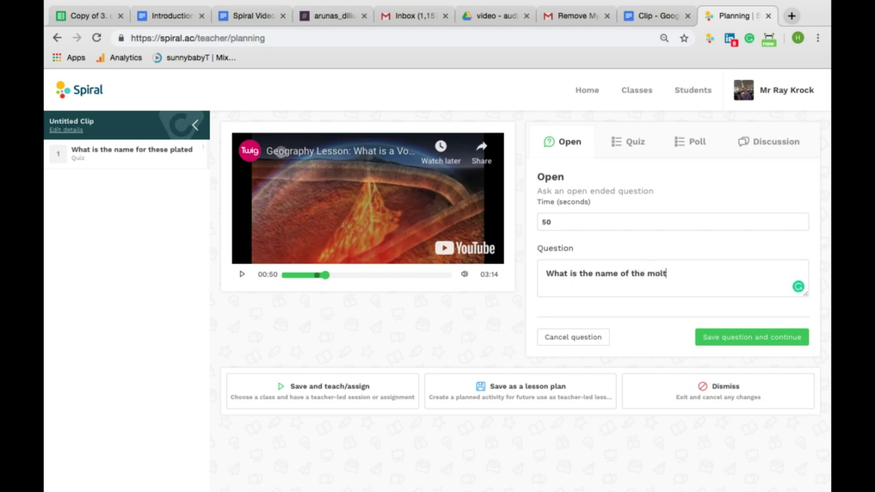
text(en rock)
Step: Make it a poll with choices Magma and Oolite, and save it
click(696, 139)
click(758, 330)
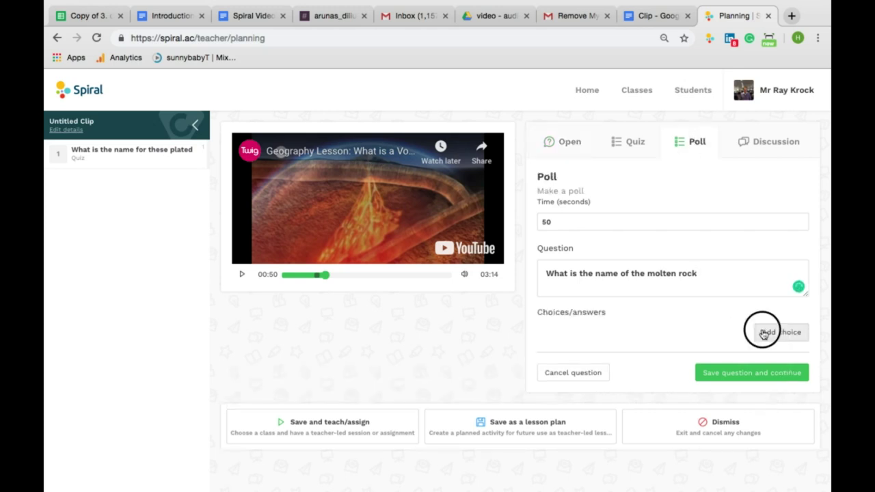
click(570, 343)
text(Magma)
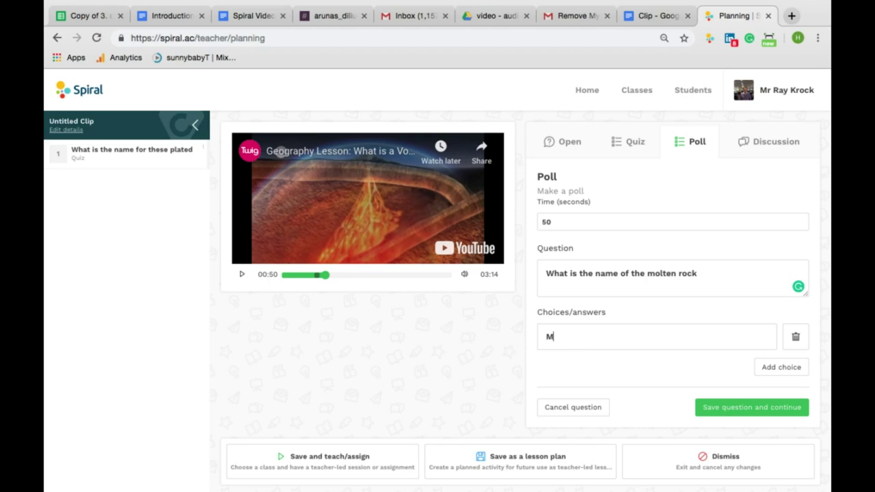
click(781, 367)
click(575, 373)
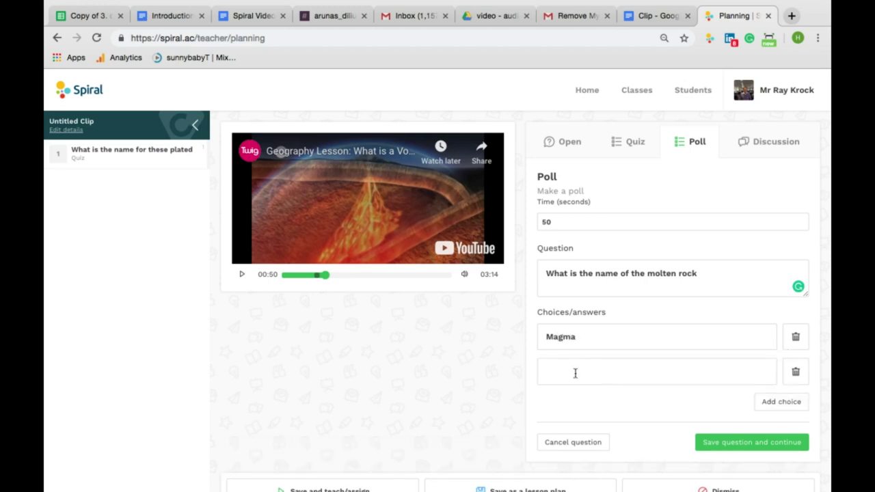
text(Oolite)
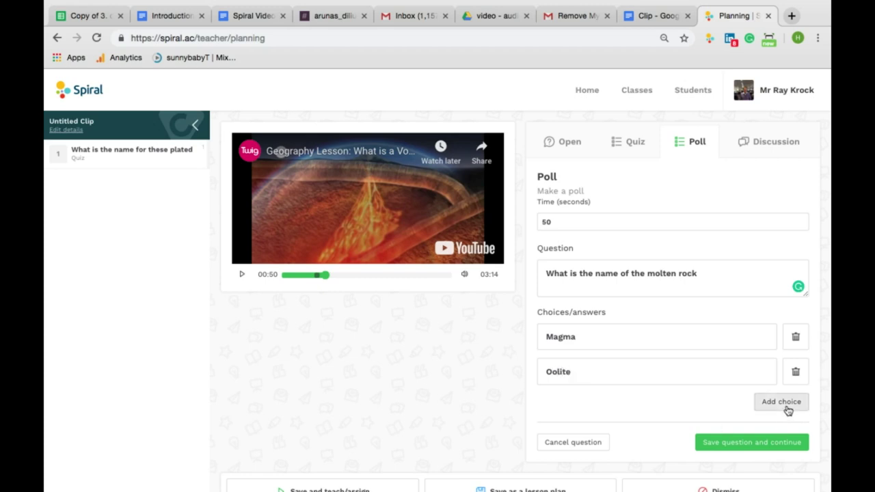
click(776, 443)
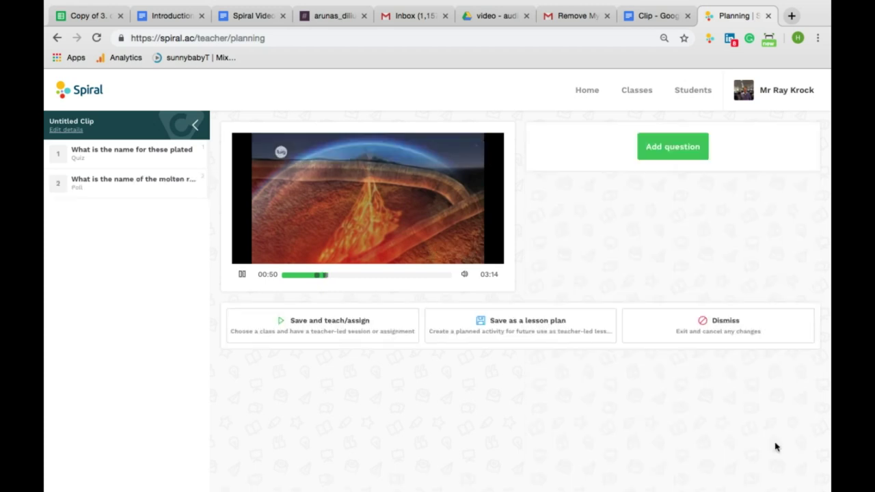
Step: At 01:04, save an open question asking 'What cools to form new rock?'
click(243, 276)
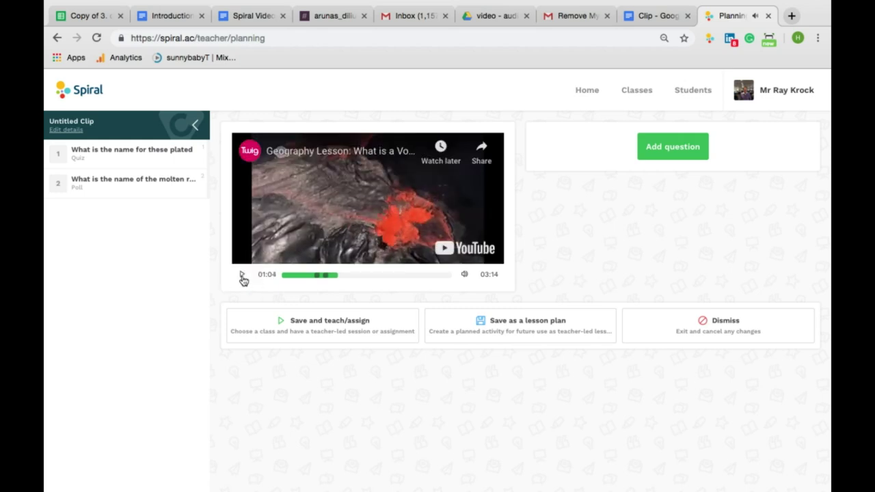
click(684, 158)
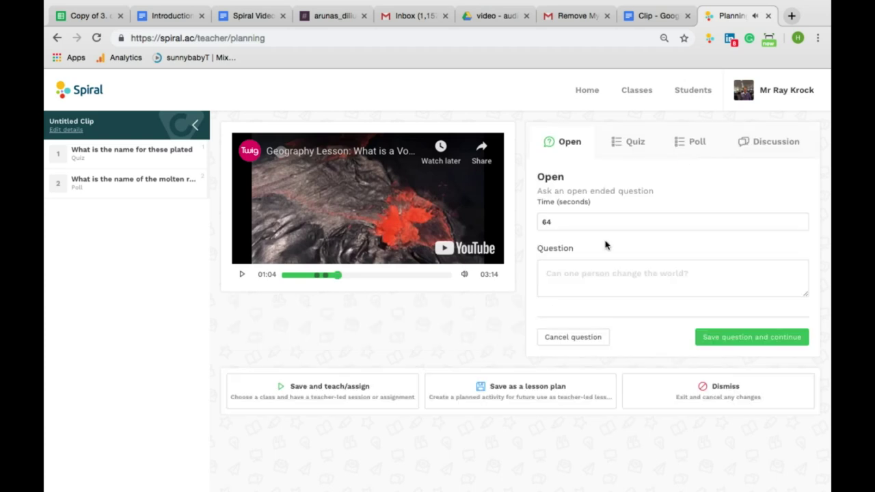
click(581, 288)
text(What c)
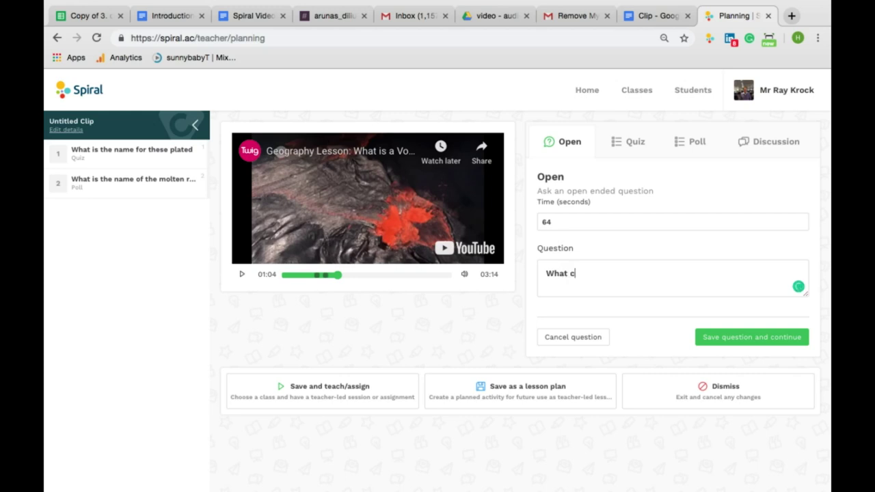
text(ools to form new rock)
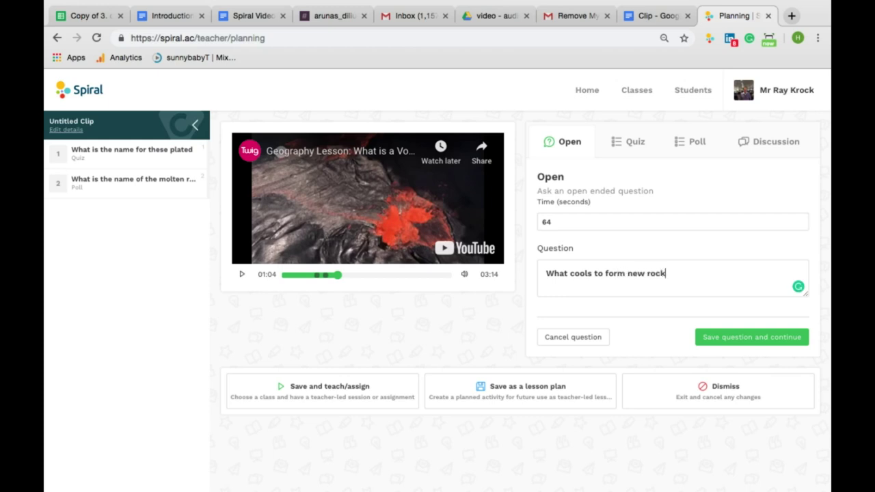
text(?)
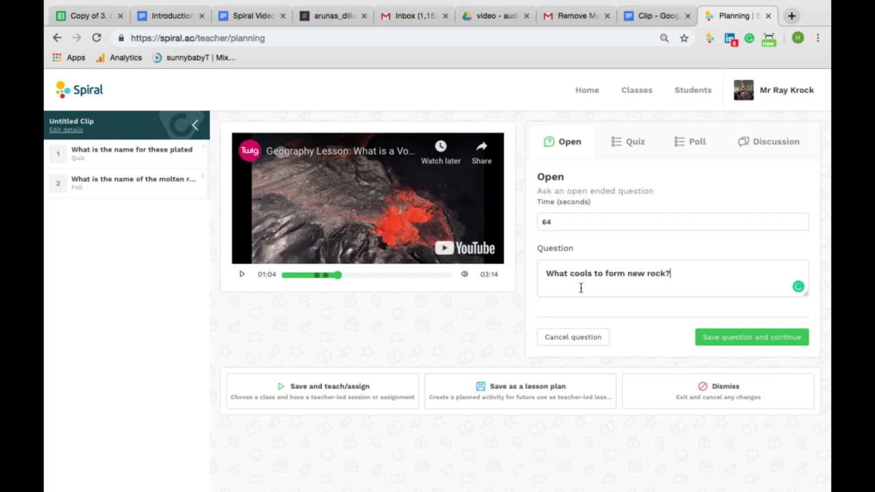
click(747, 345)
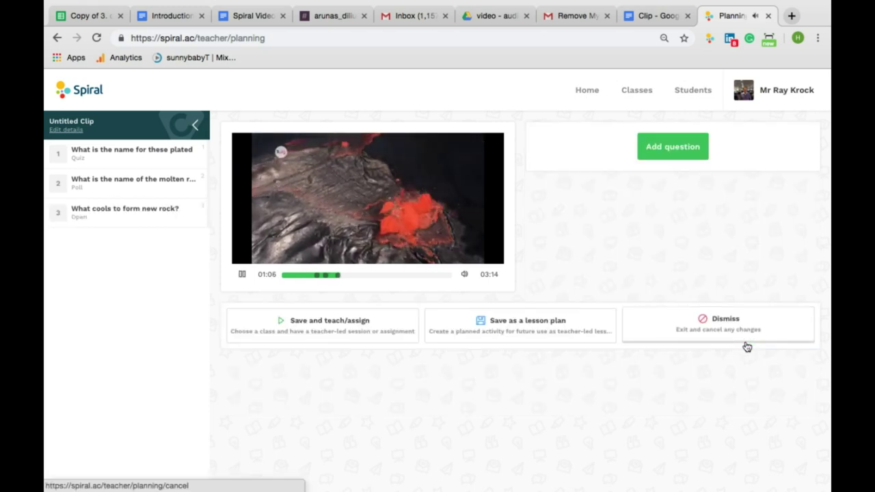
Step: At 01:11, save a discussion asking 'What other facts do we learn about Volcanos?'
click(679, 159)
click(769, 142)
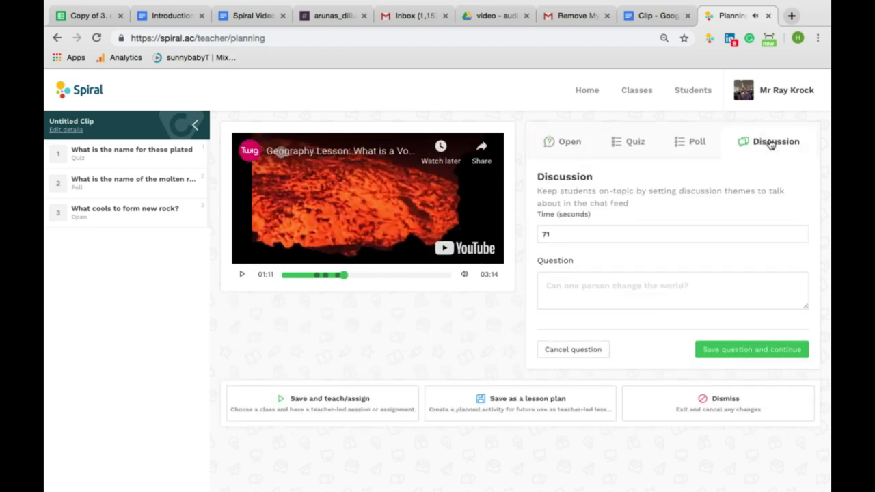
click(557, 287)
text(What other )
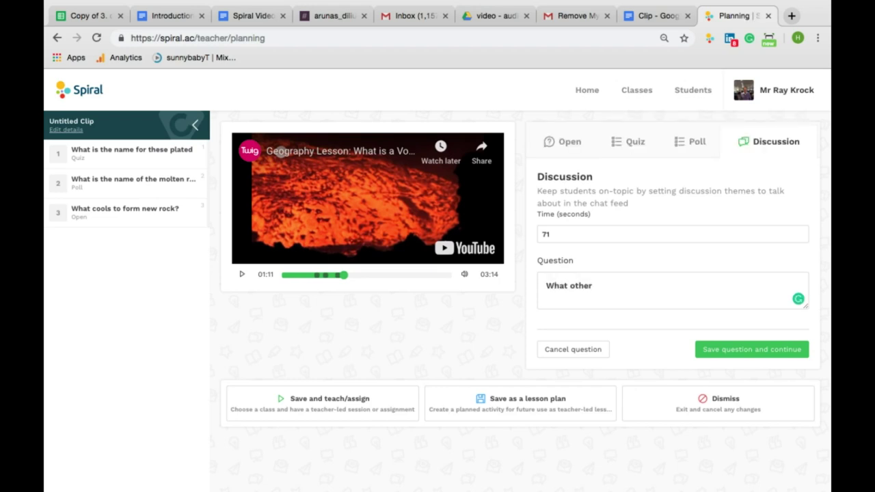
text(facts do we learn )
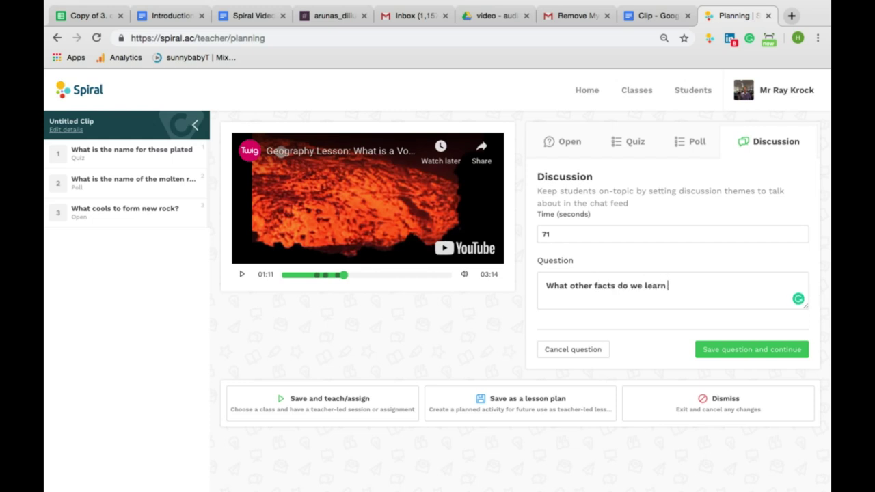
text(about Volcanos?)
click(747, 349)
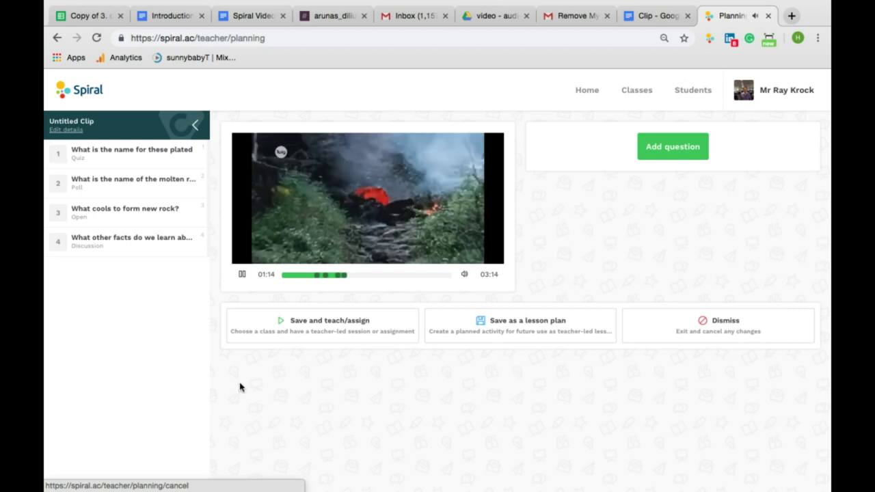
Step: Review the quiz, poll, open and discussion questions, then choose class G1 to teach
click(242, 274)
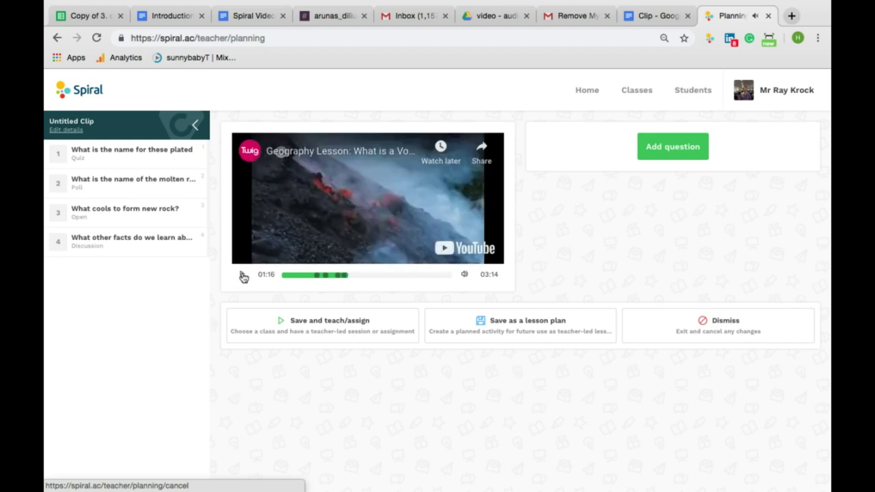
click(140, 150)
click(137, 183)
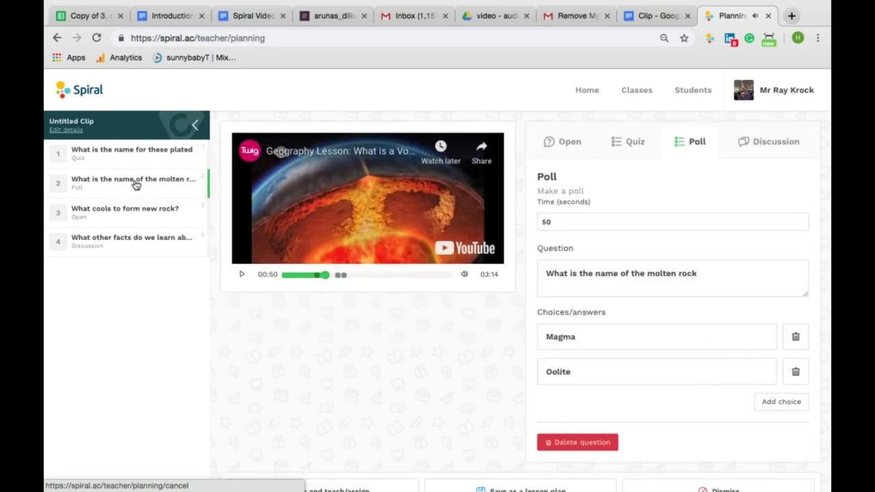
click(133, 216)
click(135, 248)
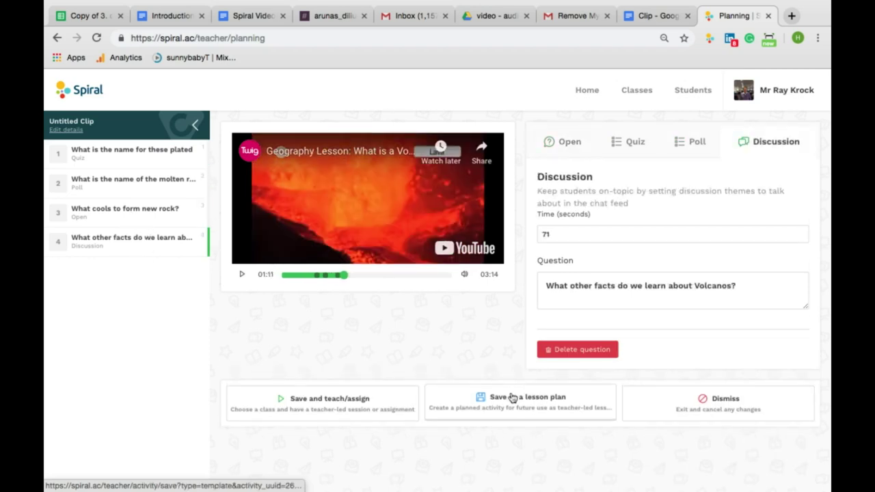
click(368, 406)
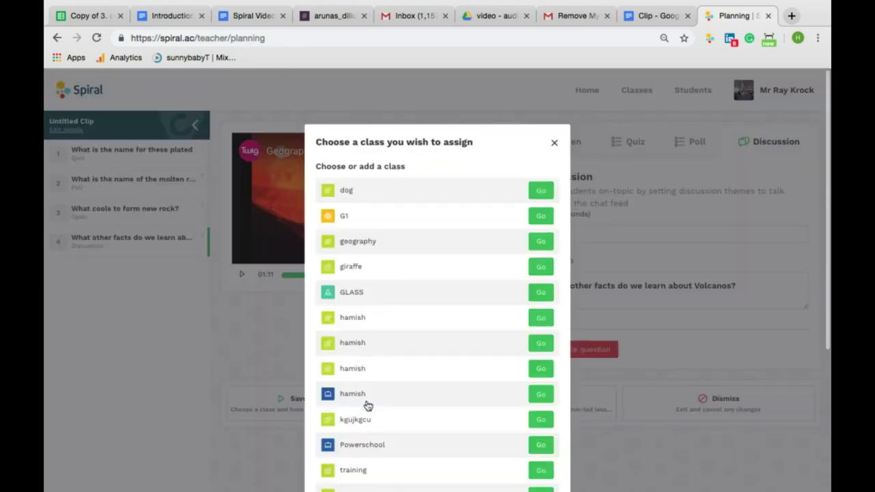
click(541, 216)
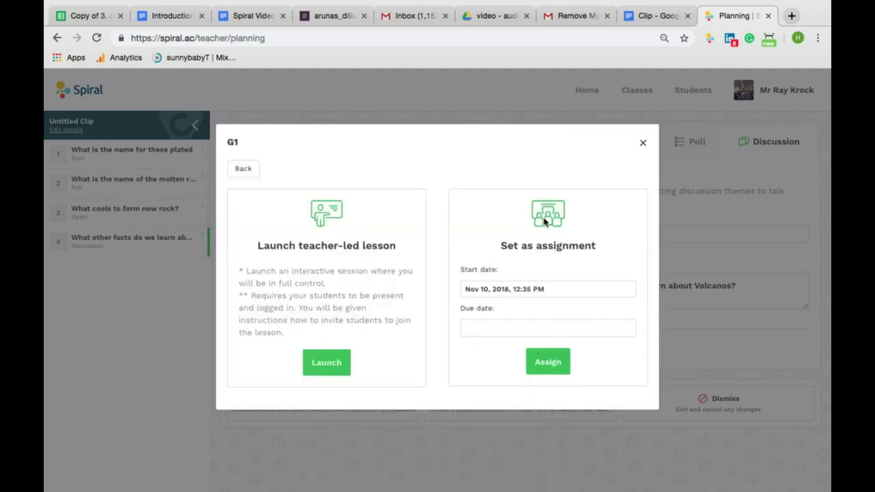
Step: Launch the lesson live, play the video, and submit Tectonic as the student
click(327, 373)
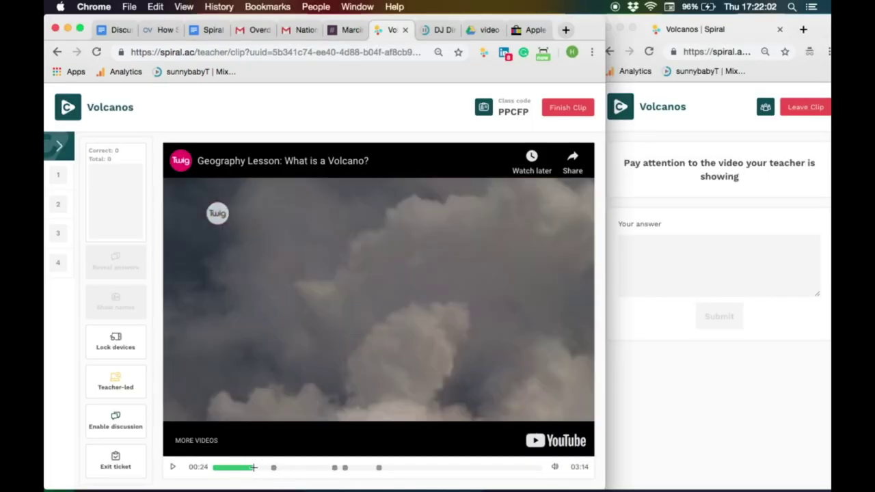
click(172, 469)
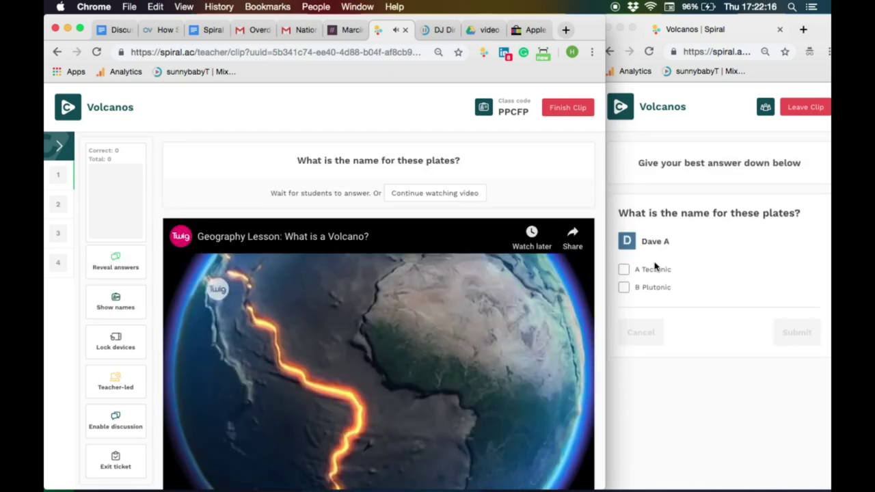
click(624, 274)
click(624, 272)
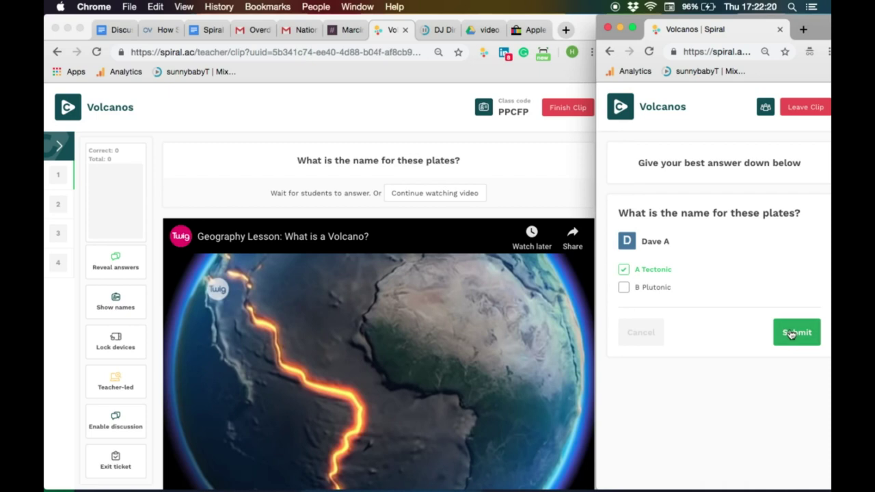
click(791, 333)
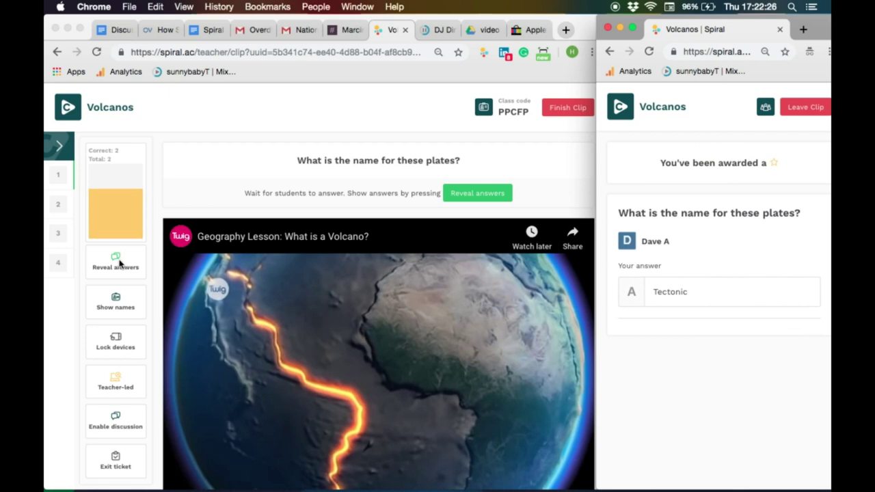
Step: Reveal the class's plates answers with student names, then end with the Exit ticket summary
click(117, 263)
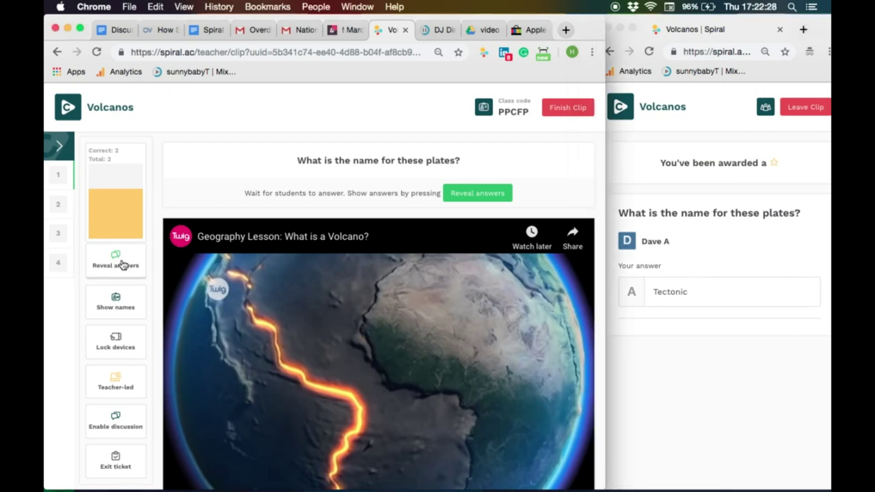
click(121, 265)
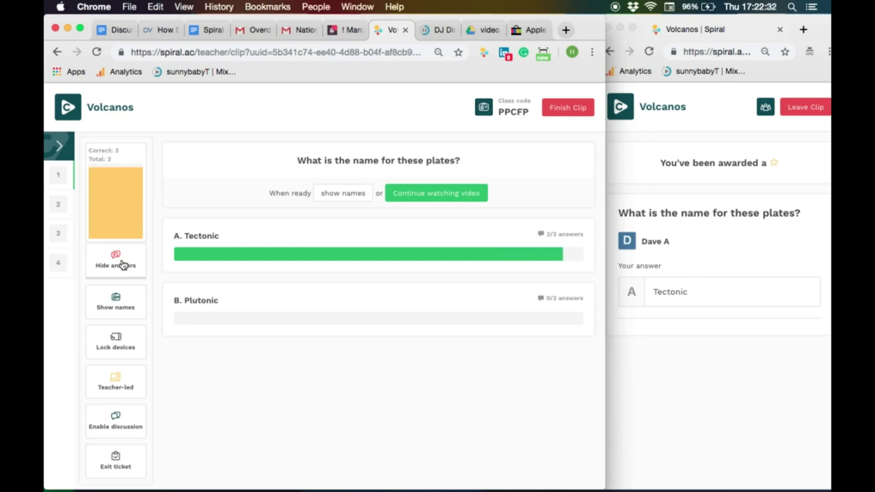
click(120, 306)
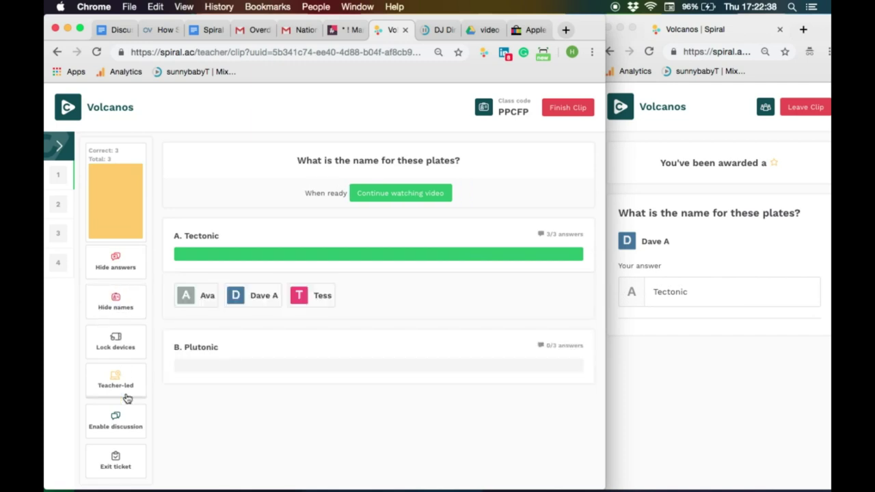
click(127, 458)
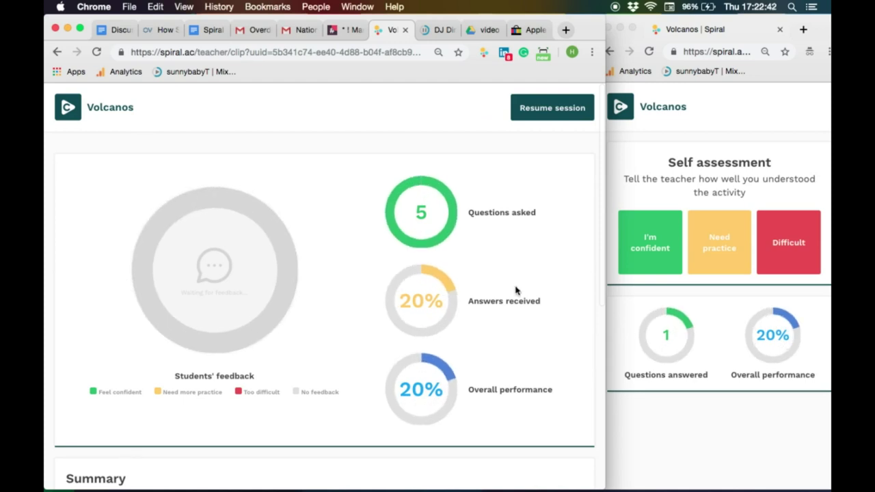
Step: Rate the activity Difficult as the student, then resume the teacher's live session
click(792, 248)
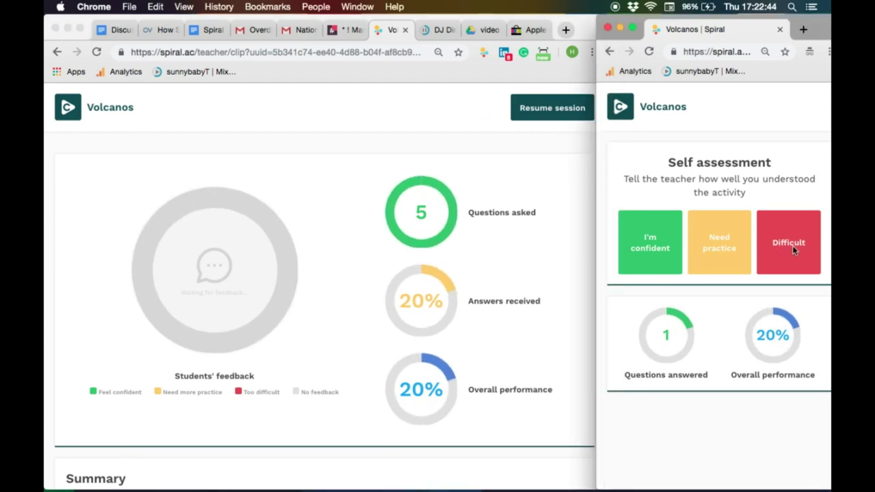
click(792, 246)
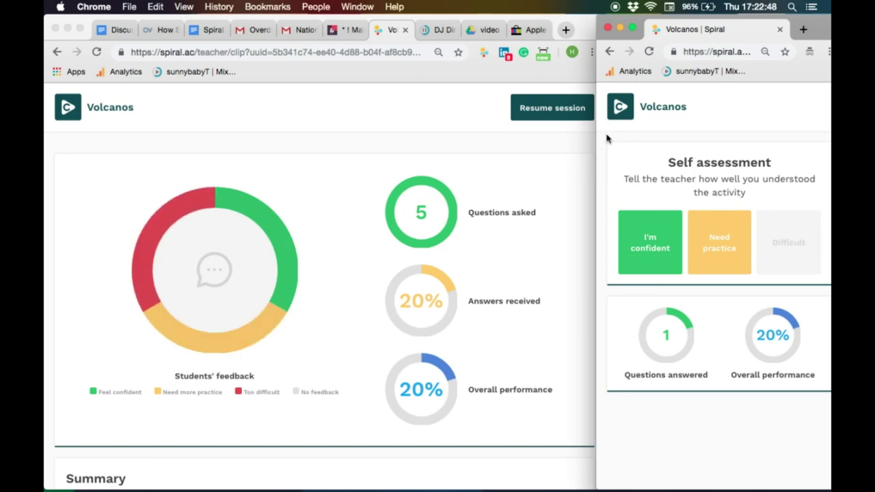
click(559, 115)
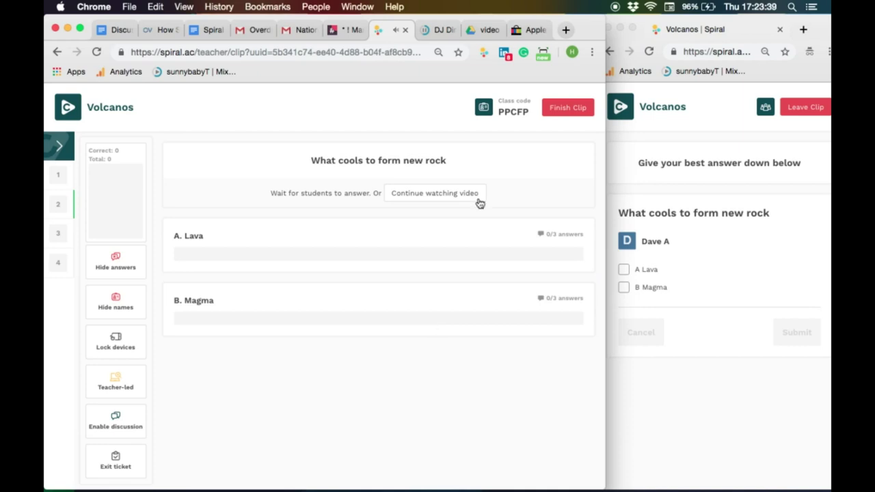
Step: Submit Lava as the student's answer to the rock-cooling question, then resume the class video
click(624, 272)
click(624, 271)
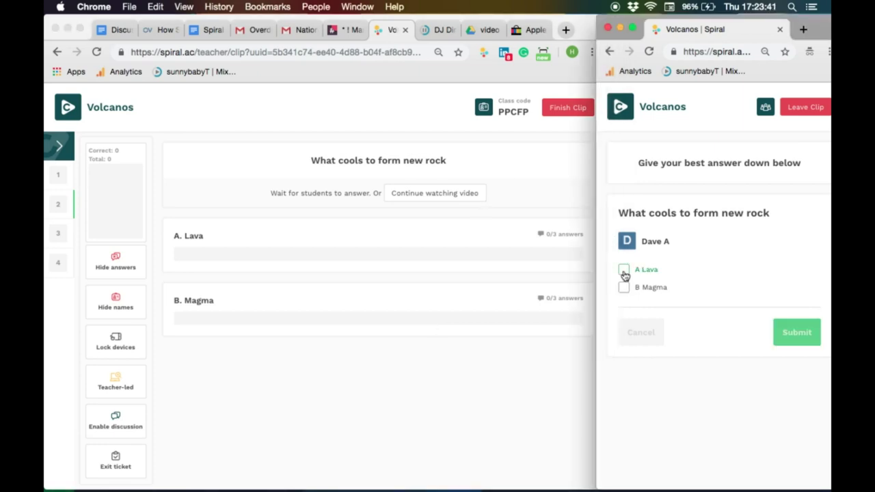
click(783, 329)
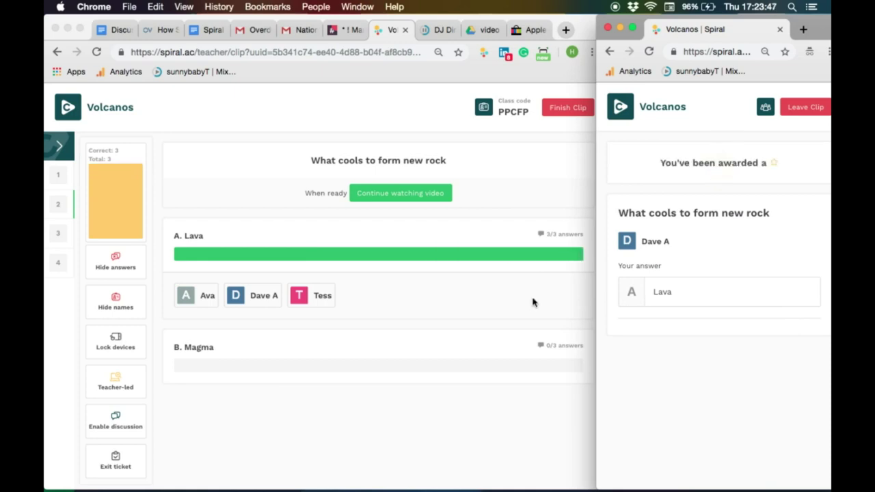
click(417, 195)
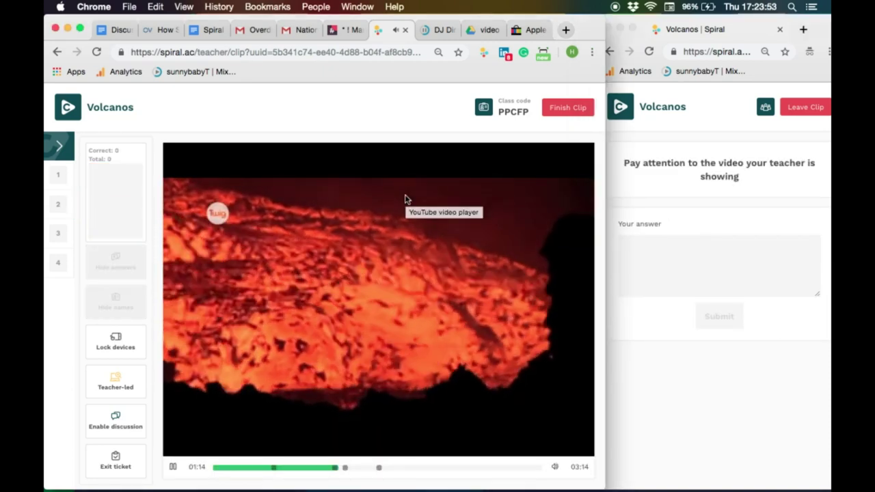
Step: Switch the session to Student-led, submit 'erupts' for the pressure question, and move on
click(117, 383)
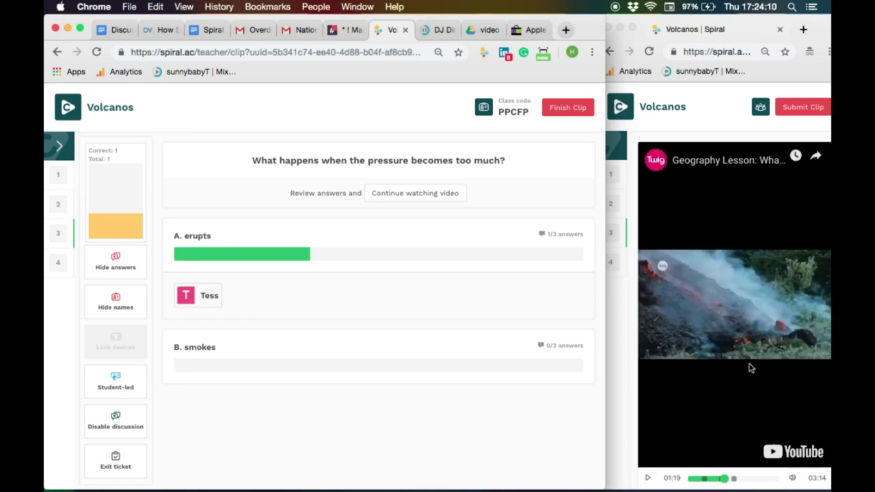
click(654, 404)
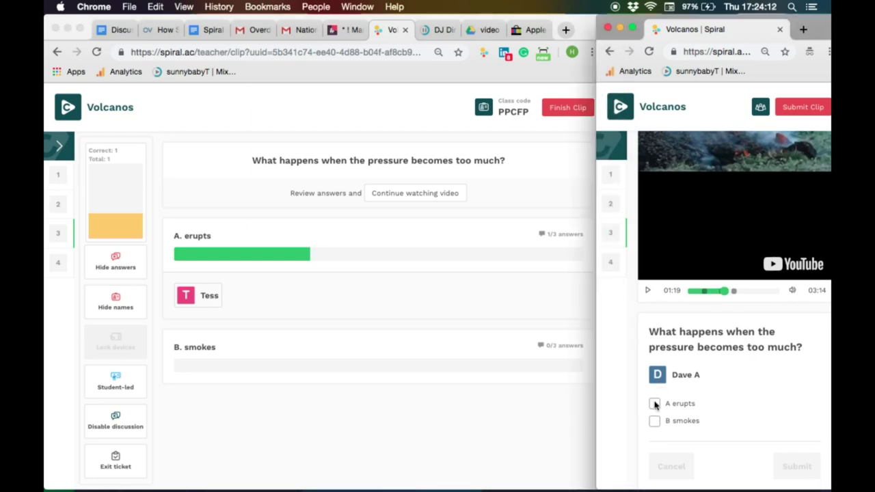
click(655, 404)
click(795, 465)
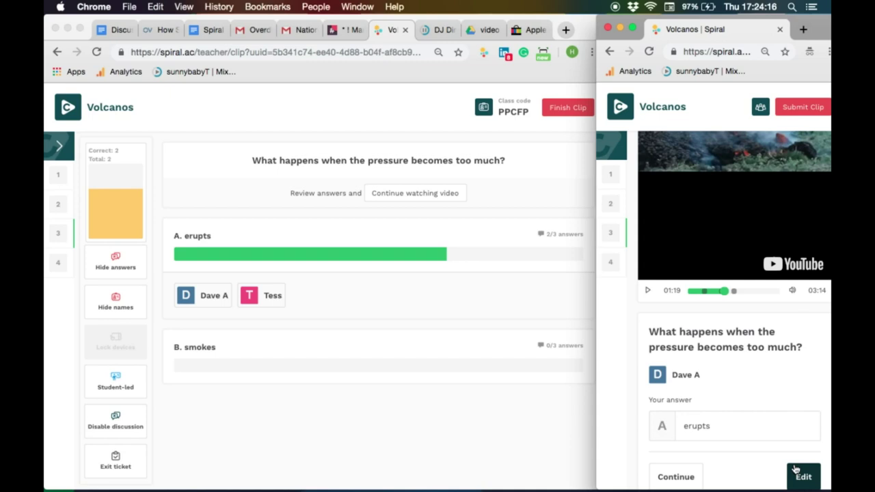
click(674, 476)
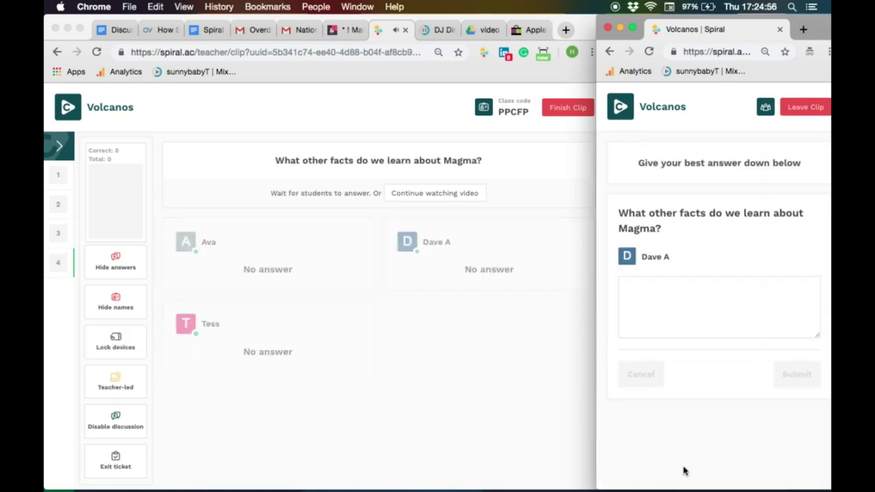
Step: Submit 'They are molten' as the student's answer to the Magma question
click(675, 294)
text(They are molten)
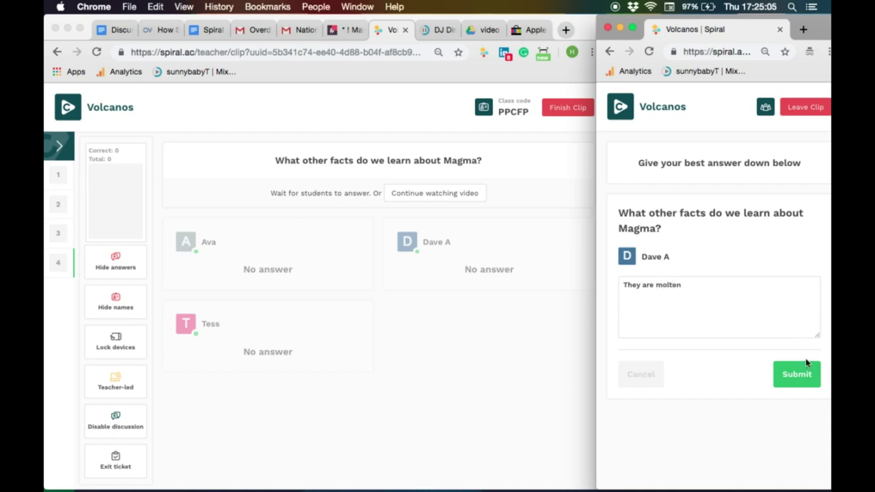
click(805, 366)
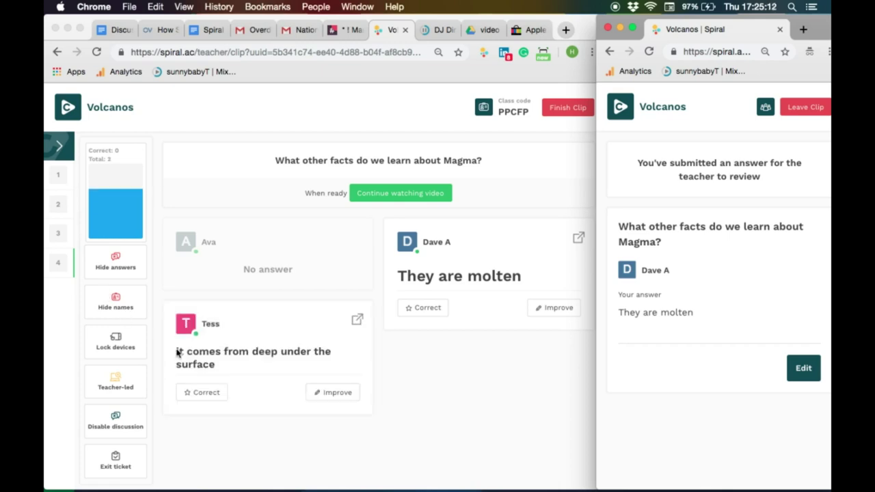
Step: Mark all three students' Magma answers as correct
click(206, 395)
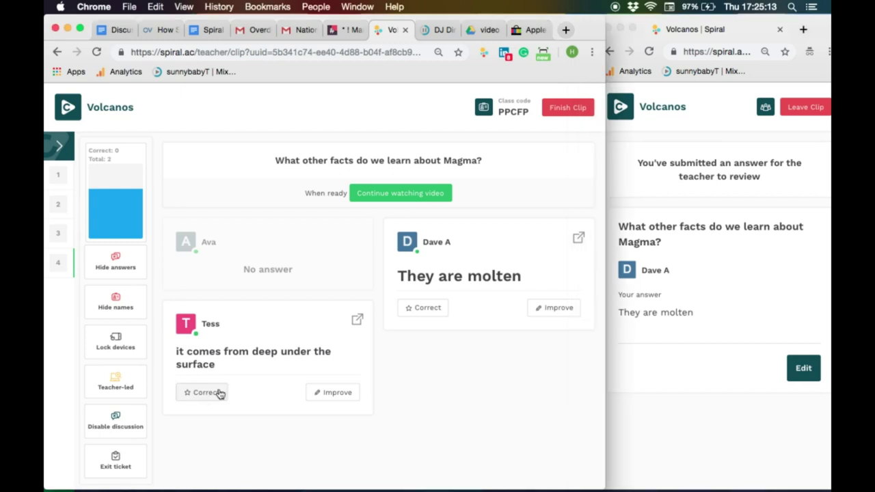
click(418, 315)
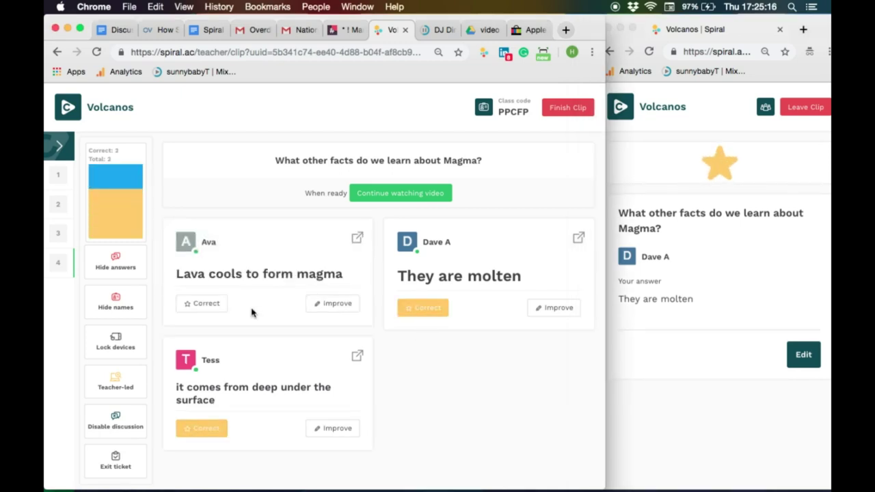
click(196, 304)
Step: Finish the comment 'The lava comes from the earth', fixing a typo, and post it
text(rm)
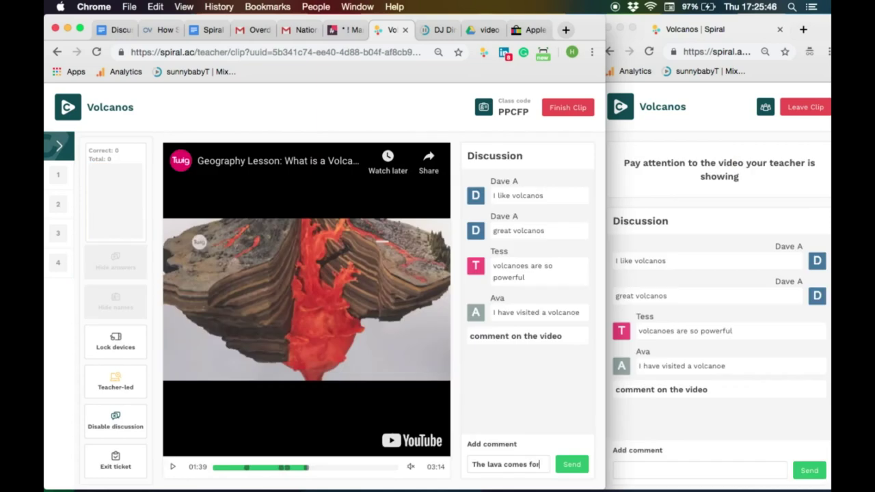
key(BackSpace)
key(BackSpace)
key(BackSpace)
text(rom the earth)
click(573, 465)
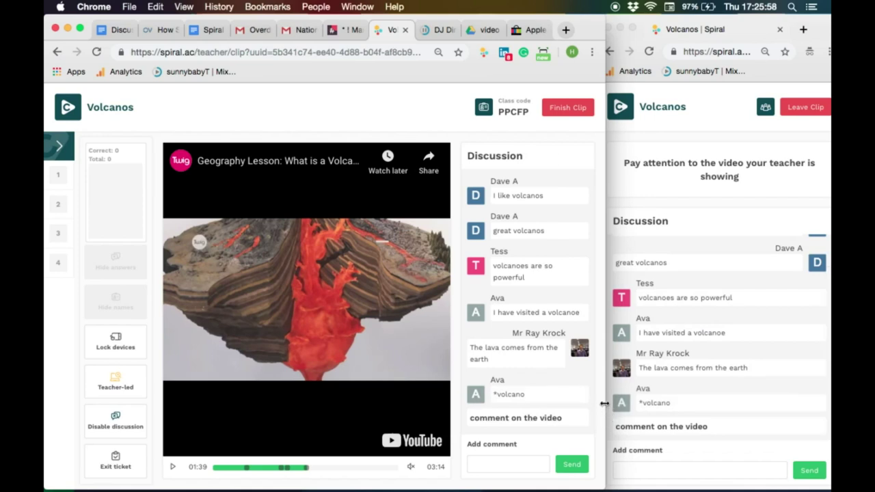
Step: Finish the Volcanos clip for all students and confirm, showing its results report
click(573, 111)
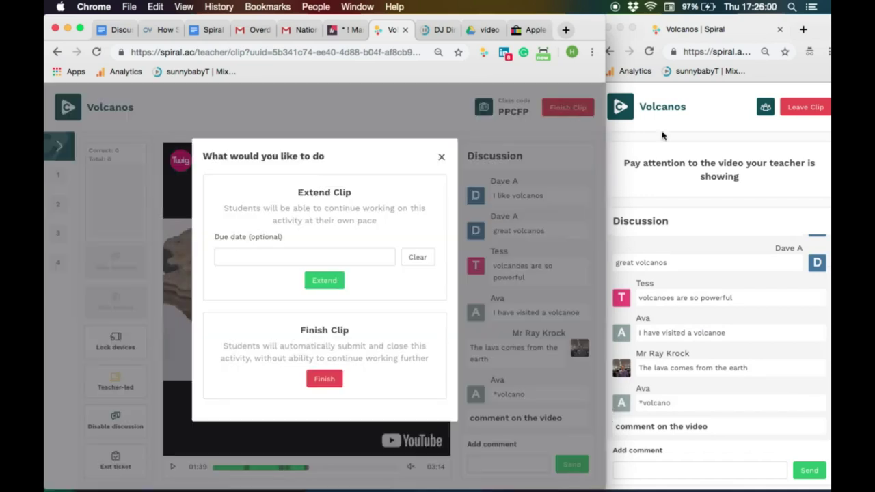
click(325, 380)
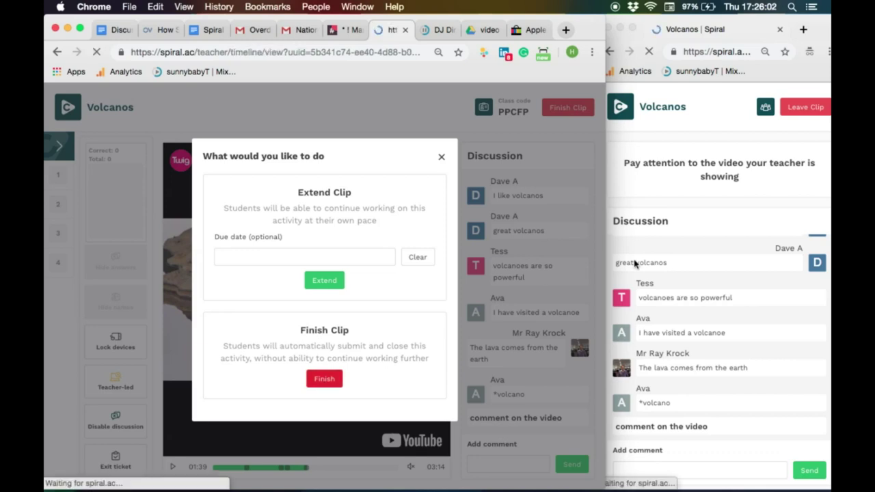
click(325, 380)
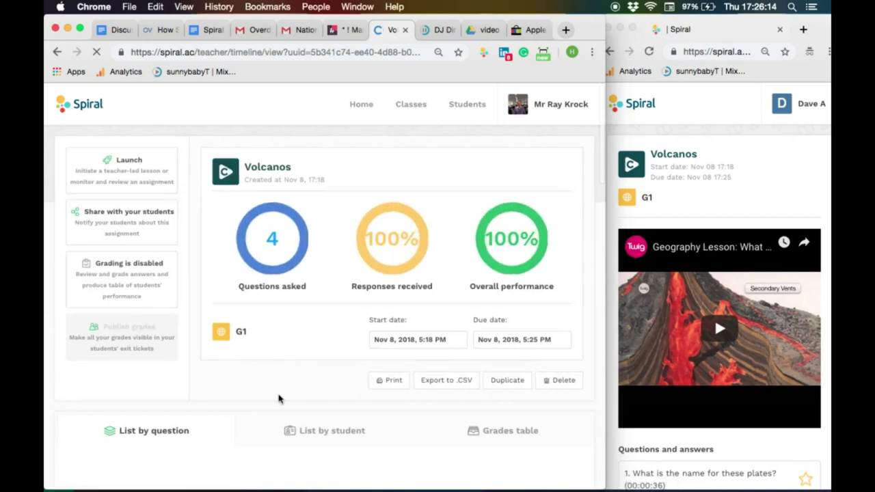
Step: Show the Volcanos results listed by student and scroll down through them
click(323, 432)
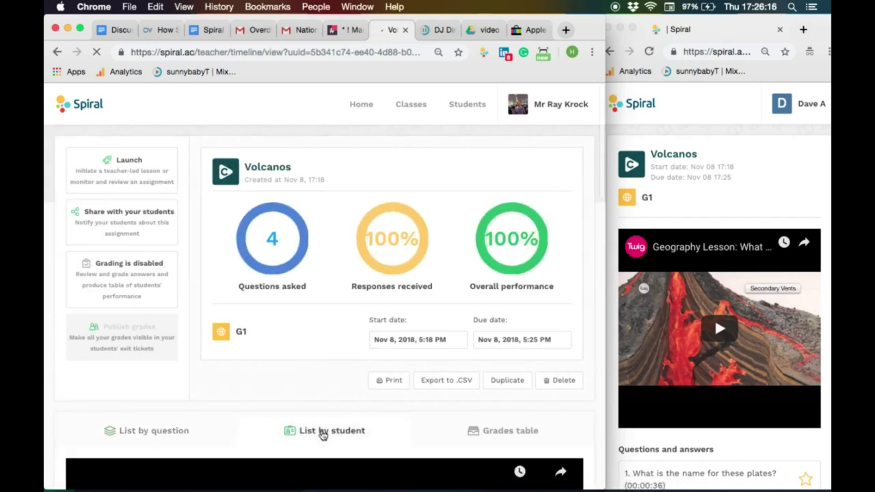
scroll(385, 426, down, 5)
scroll(384, 426, down, 6)
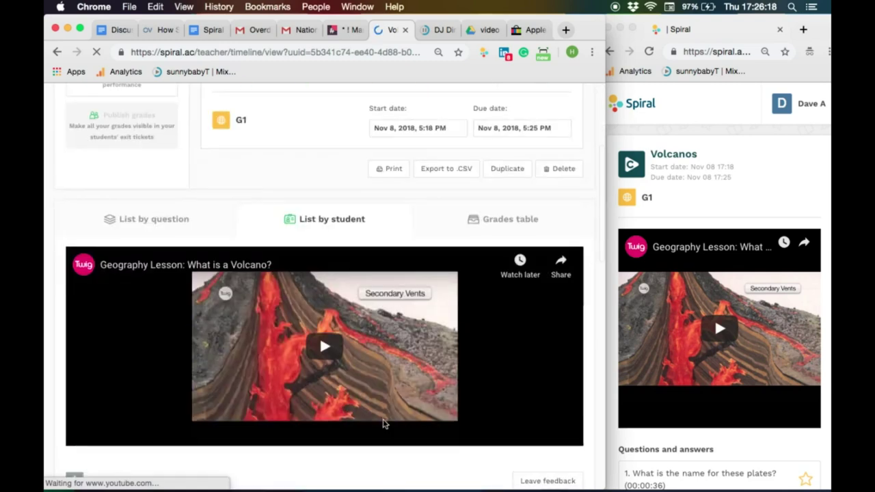
scroll(383, 423, down, 1)
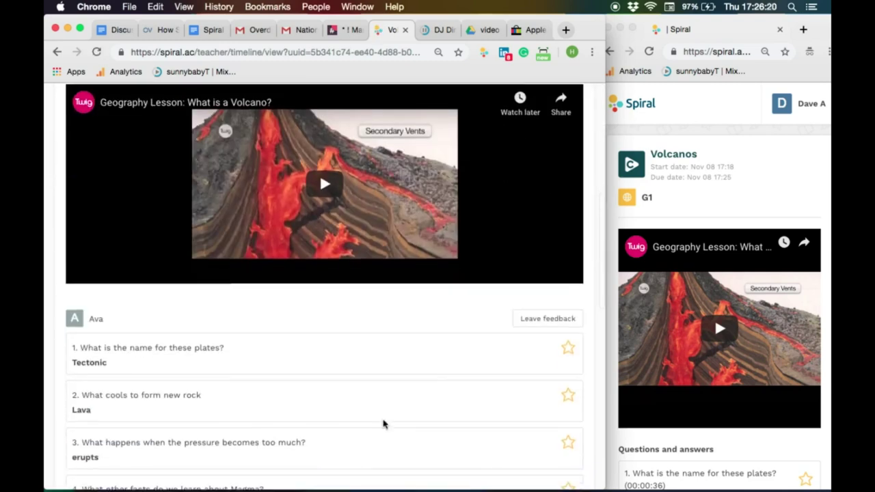
Step: Start feedback for the first student with the message 'Good job'
click(553, 309)
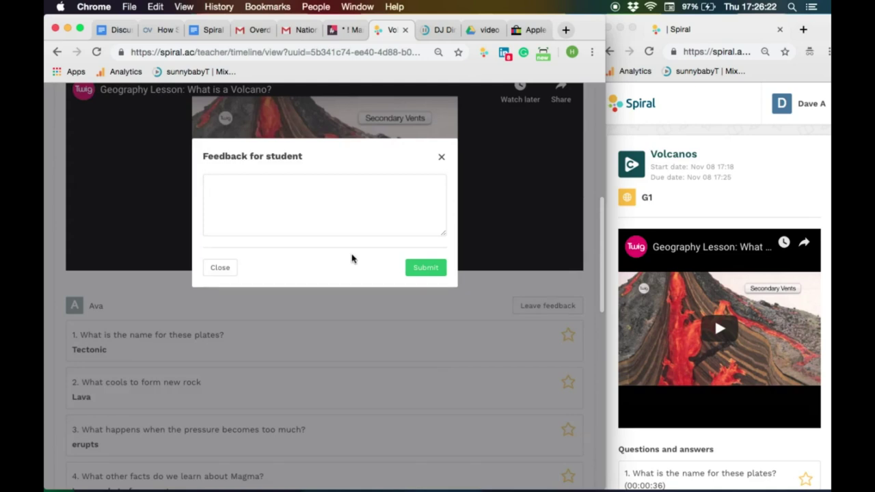
click(320, 216)
text(G)
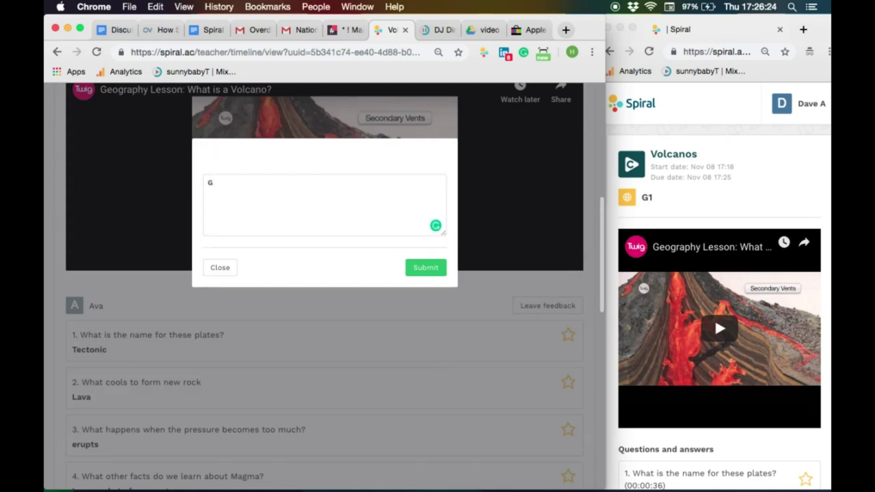
text(ood jo)
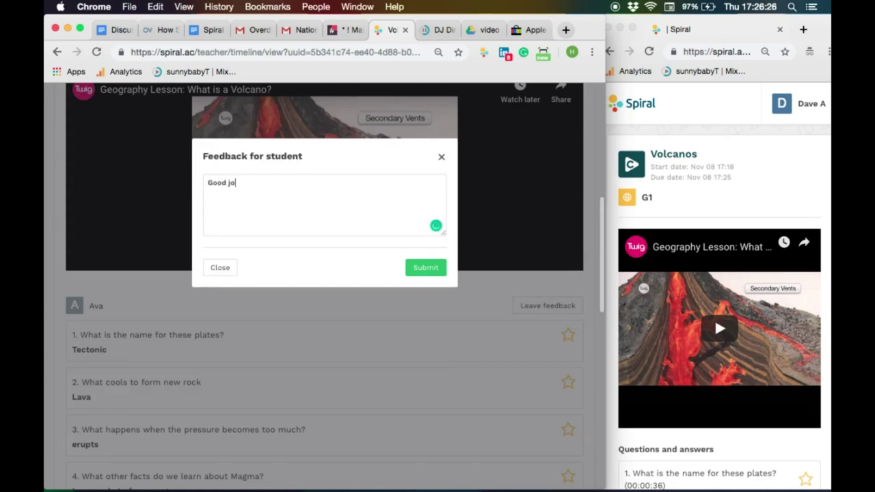
text(b)
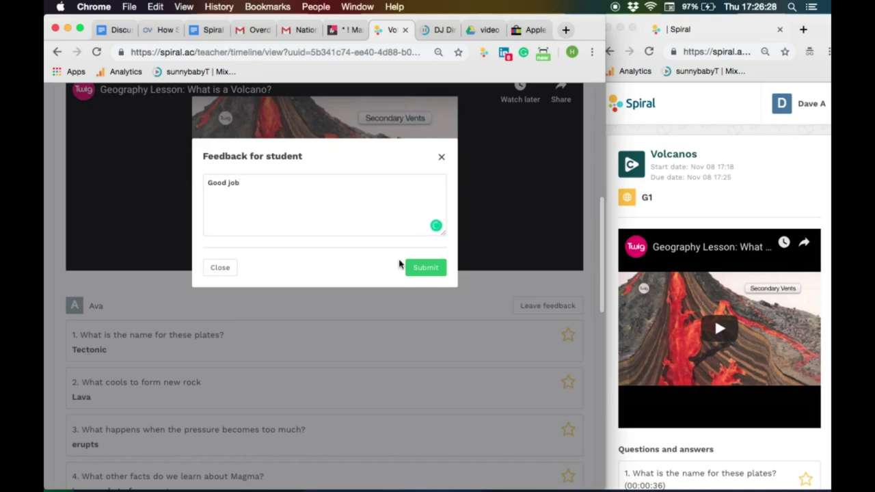